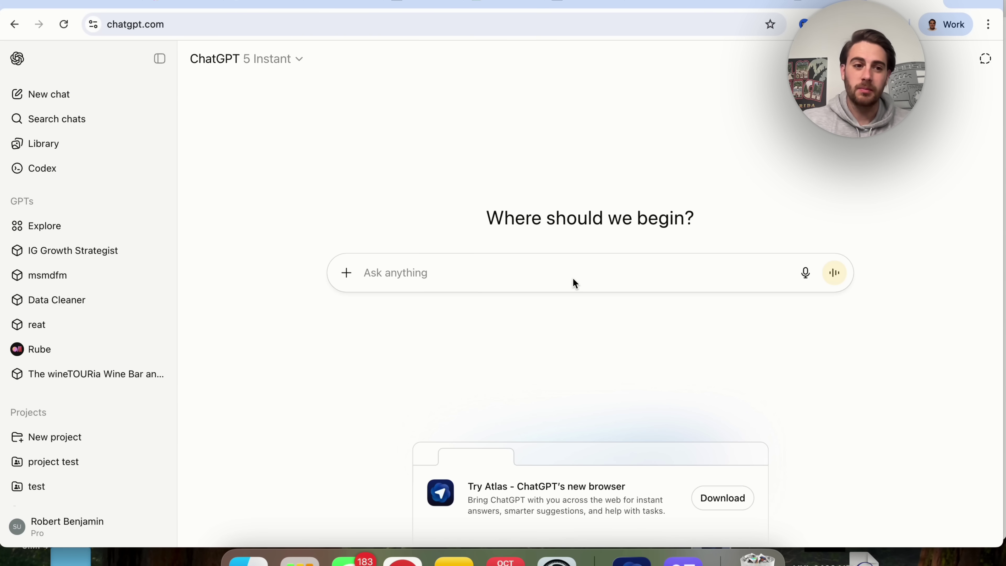
# Step: Open the youtube scripts project and glance at its attached project files
pyautogui.scroll(-5, 105, 432)
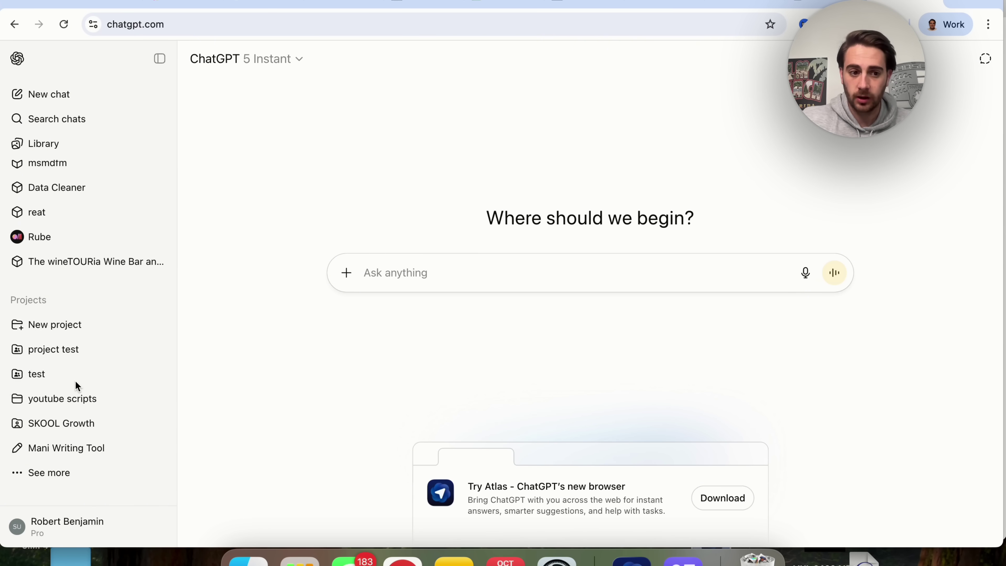
pyautogui.click(72, 399)
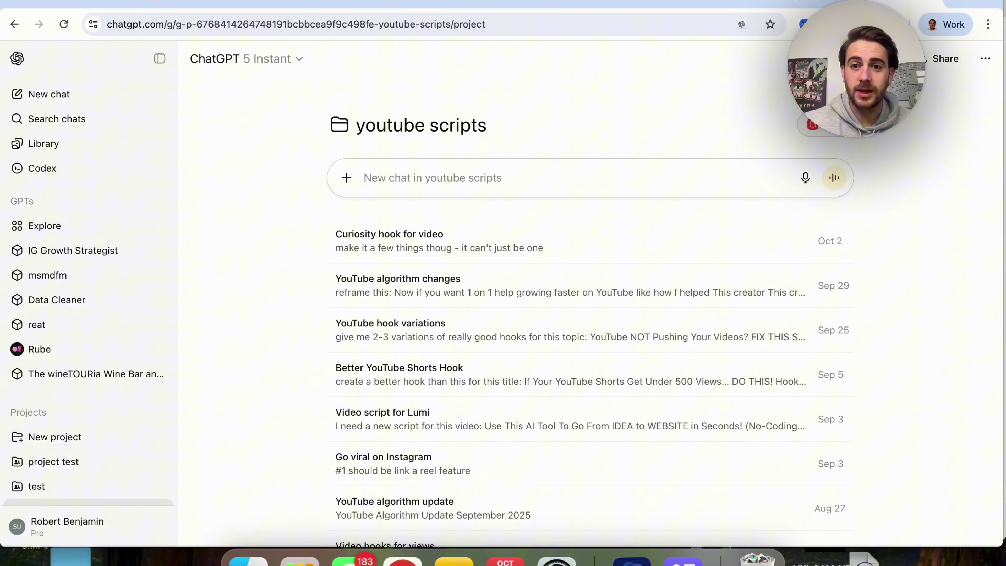
pyautogui.click(812, 125)
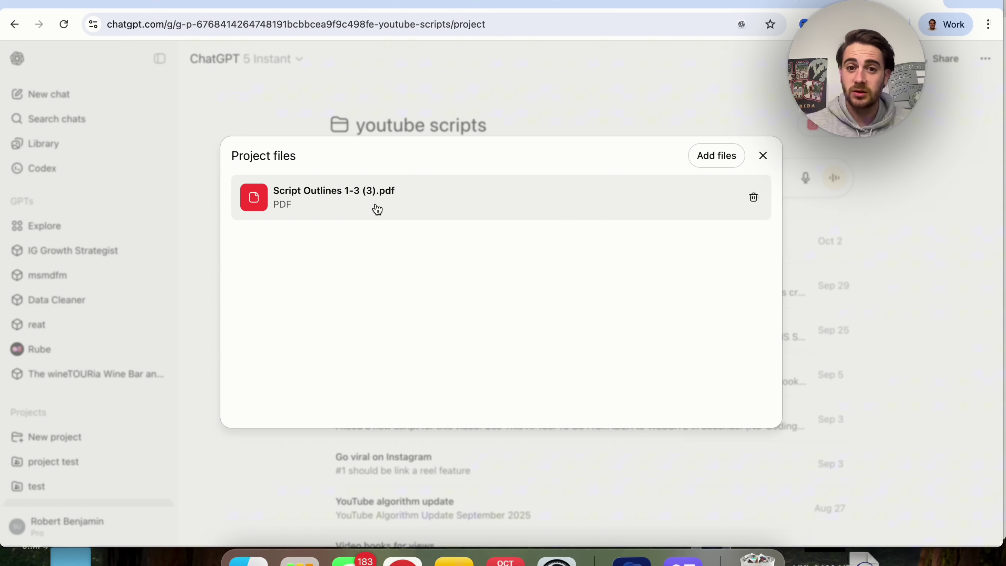
pyautogui.click(763, 156)
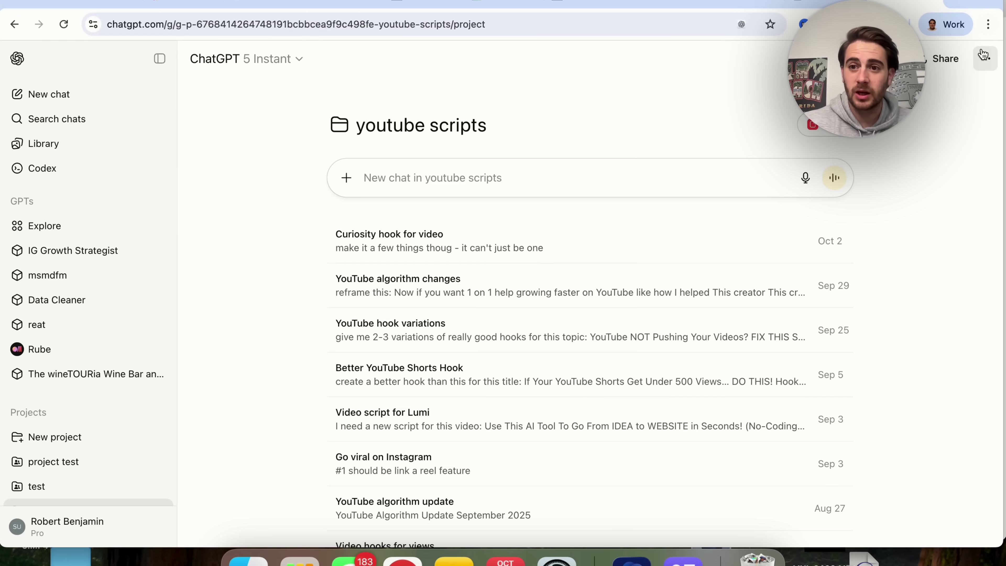
# Step: Review the project's instructions without changes, then scroll through its saved chats
pyautogui.click(975, 59)
pyautogui.click(950, 112)
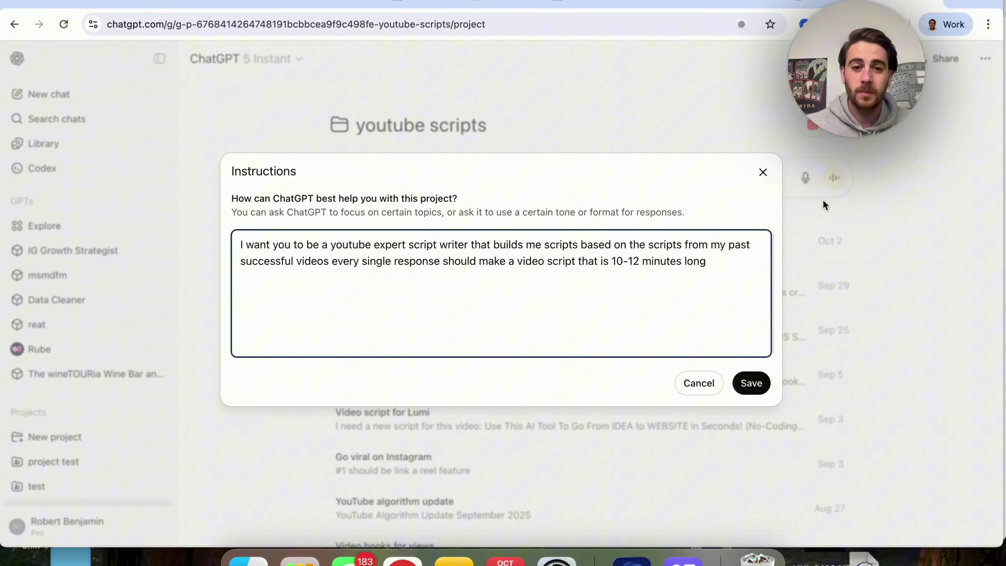
pyautogui.click(763, 172)
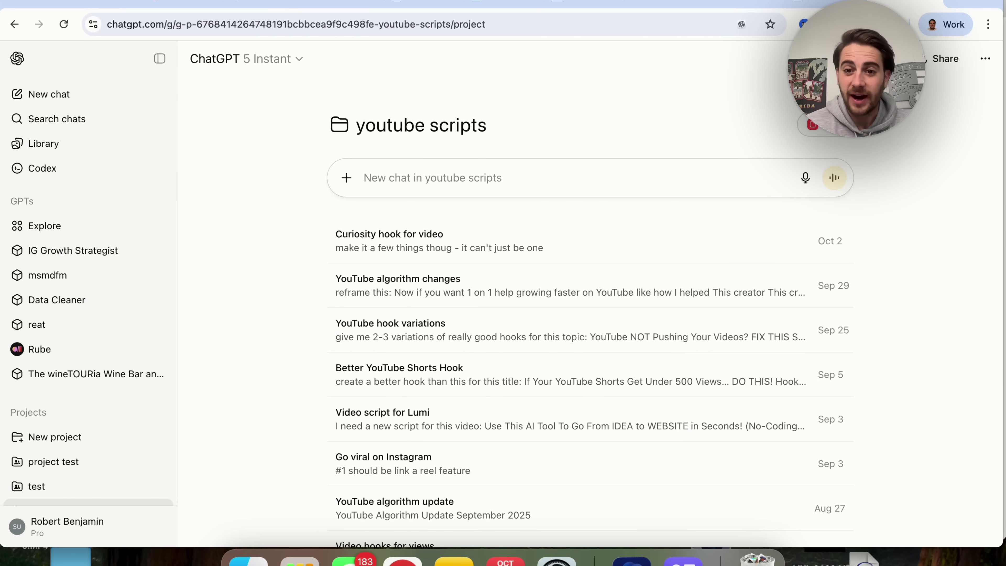
pyautogui.scroll(-15, 484, 410)
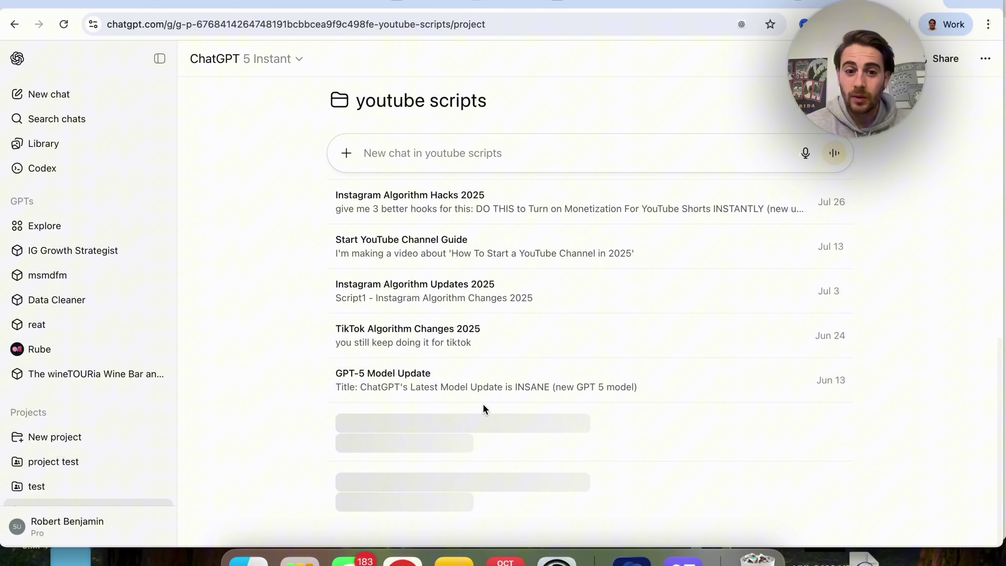
pyautogui.scroll(-20, 485, 410)
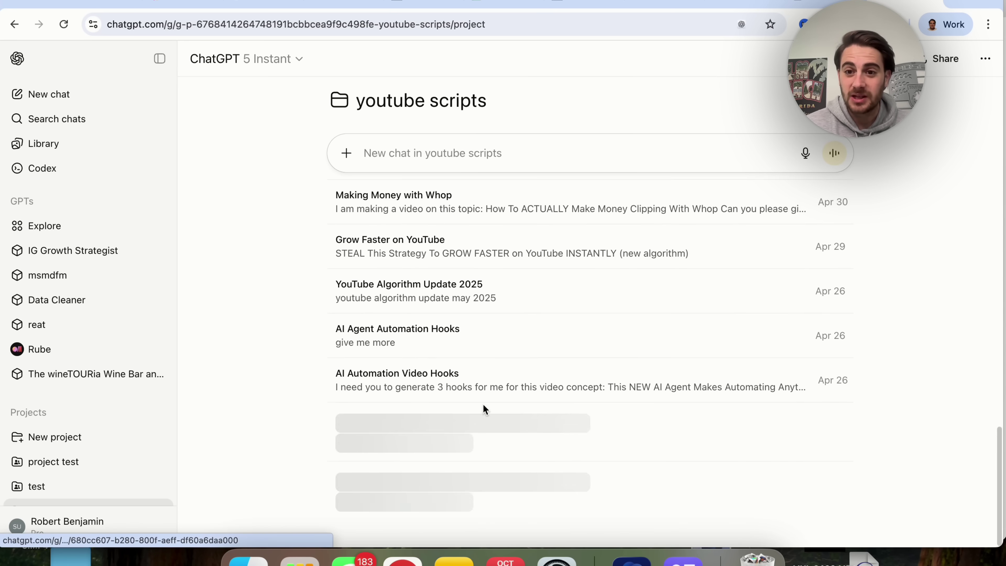
pyautogui.scroll(-15, 485, 410)
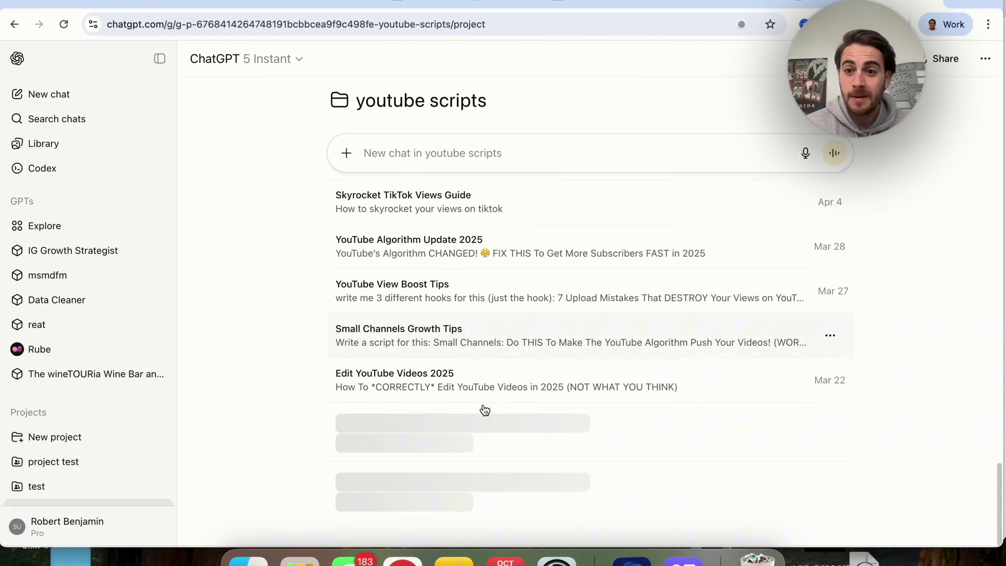
pyautogui.scroll(-12, 485, 410)
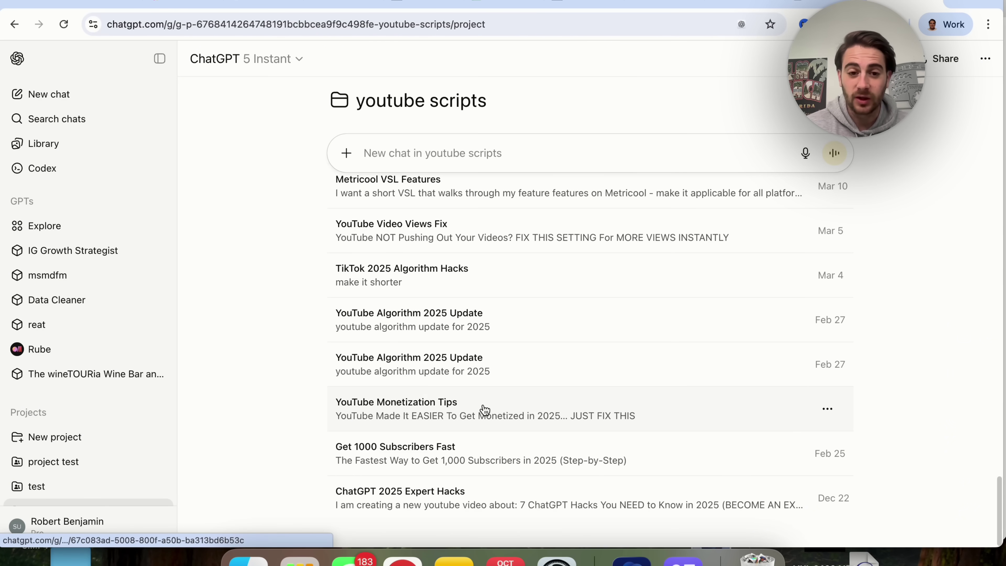
pyautogui.scroll(20, 484, 411)
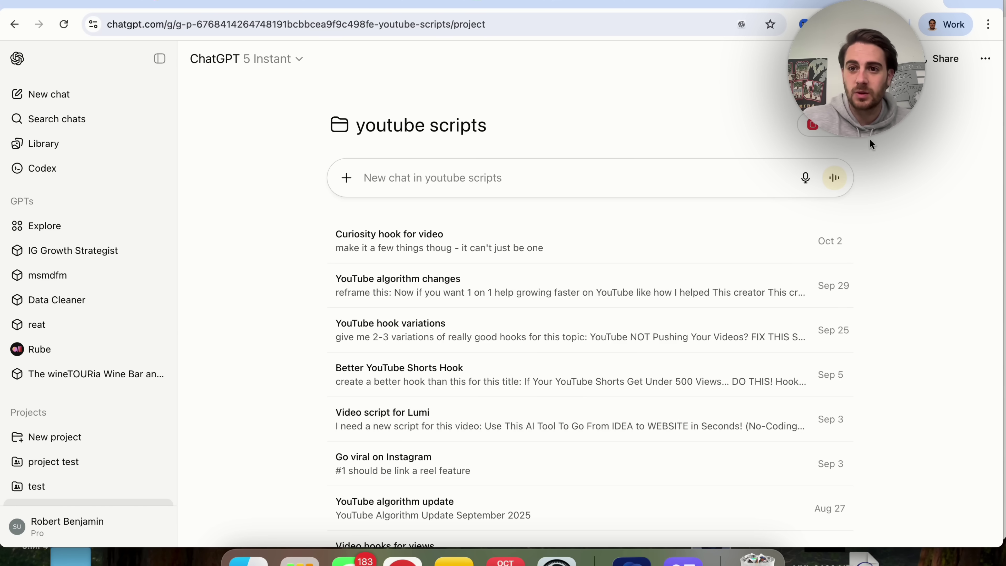
# Step: Inspect the project's Share dialog and its Only those invited access, then close it unchanged
pyautogui.click(946, 59)
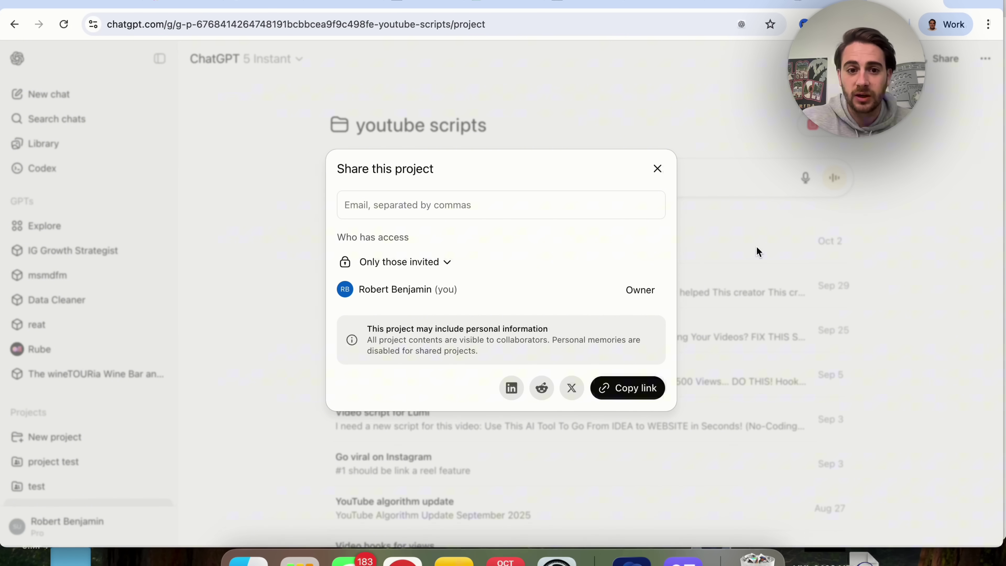
pyautogui.click(447, 263)
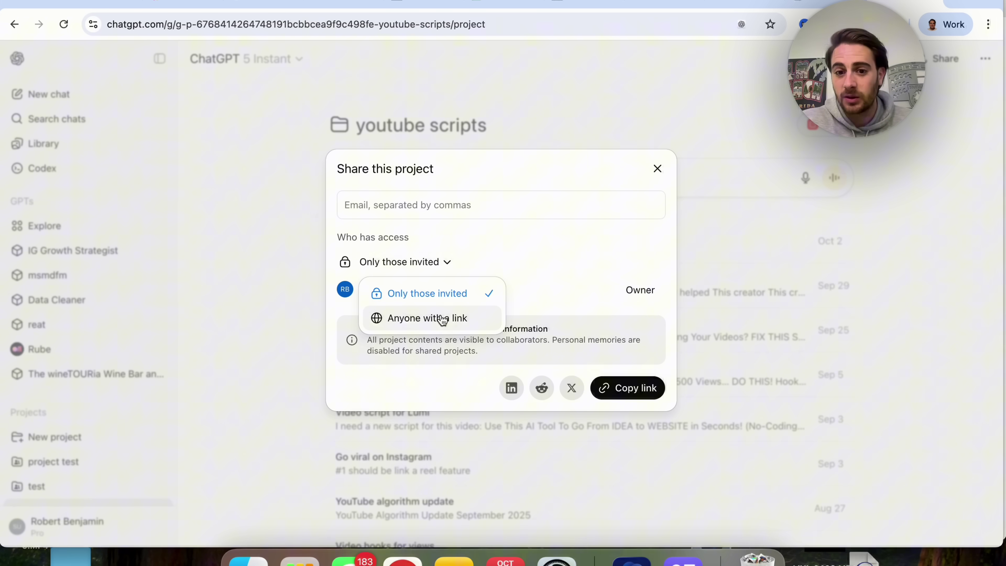
pyautogui.click(521, 234)
pyautogui.click(467, 209)
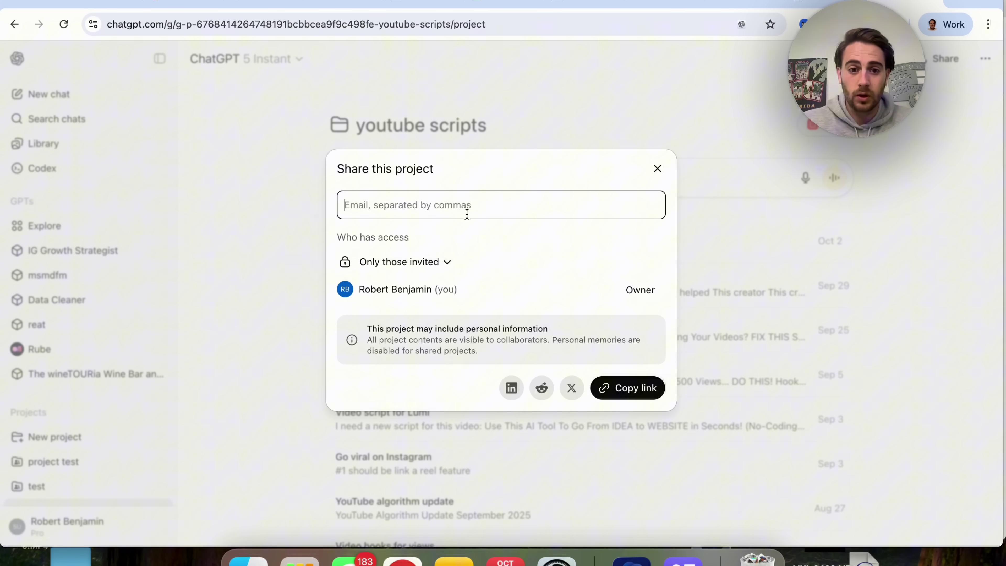
pyautogui.click(459, 339)
pyautogui.scroll(5, 458, 340)
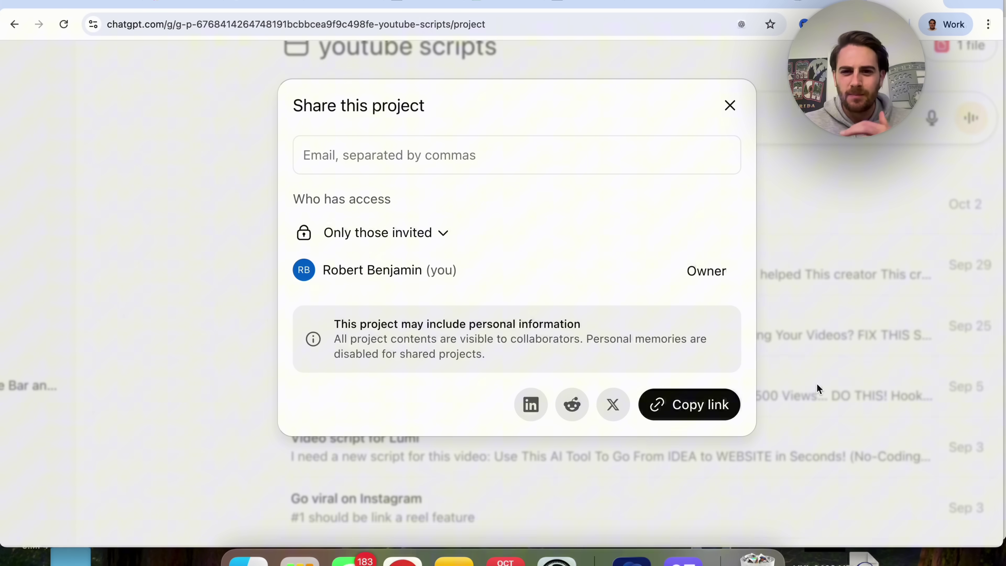
pyautogui.click(881, 383)
pyautogui.press('super+l')
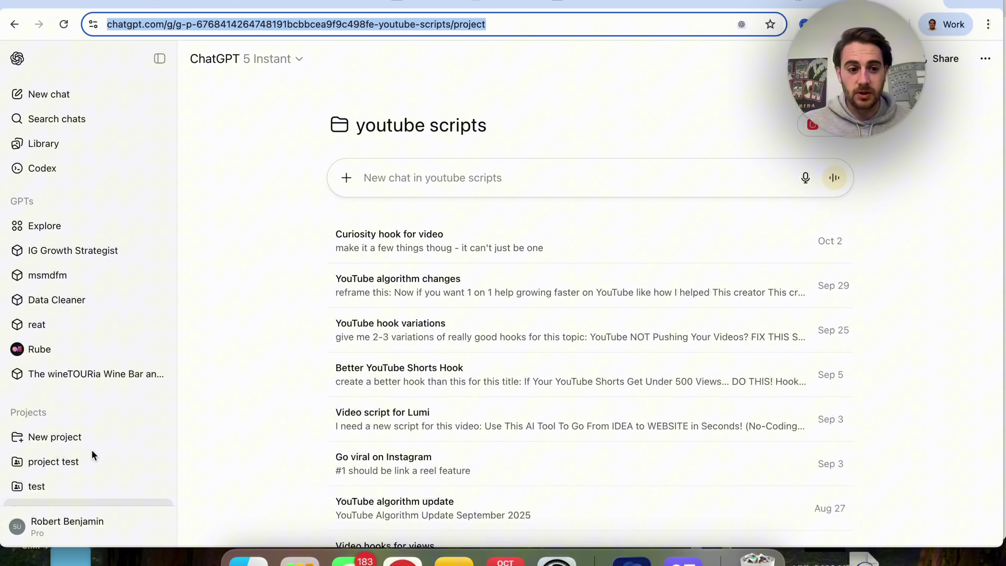
# Step: Go to Personalization settings and open the Manage saved memories list
pyautogui.click(43, 534)
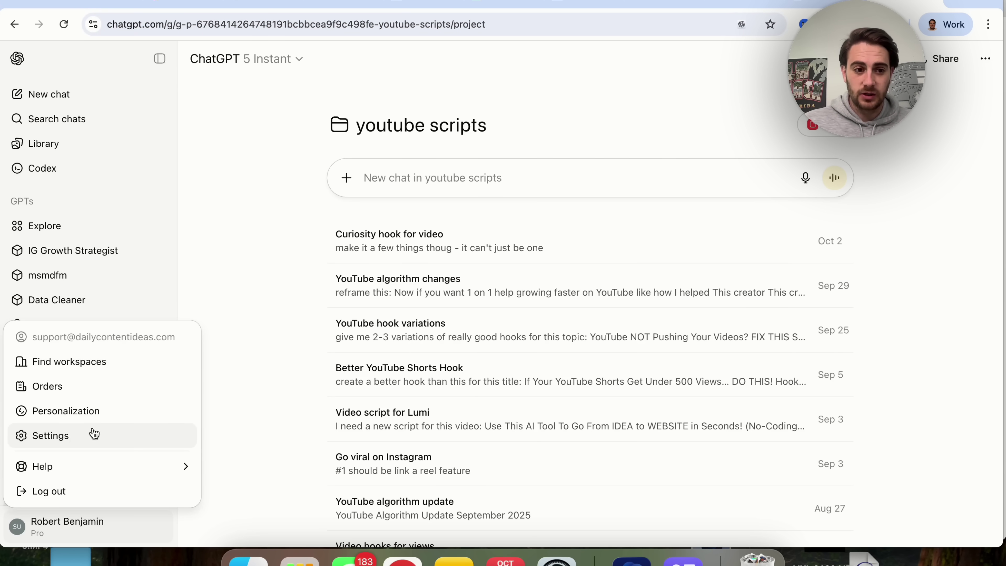
pyautogui.click(84, 425)
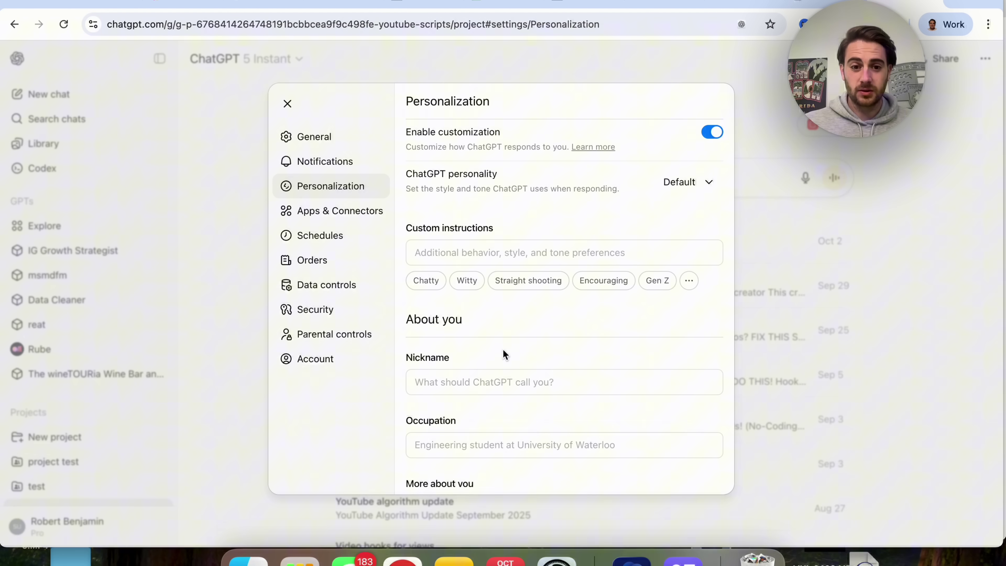
pyautogui.scroll(-5, 502, 349)
pyautogui.scroll(-3, 502, 349)
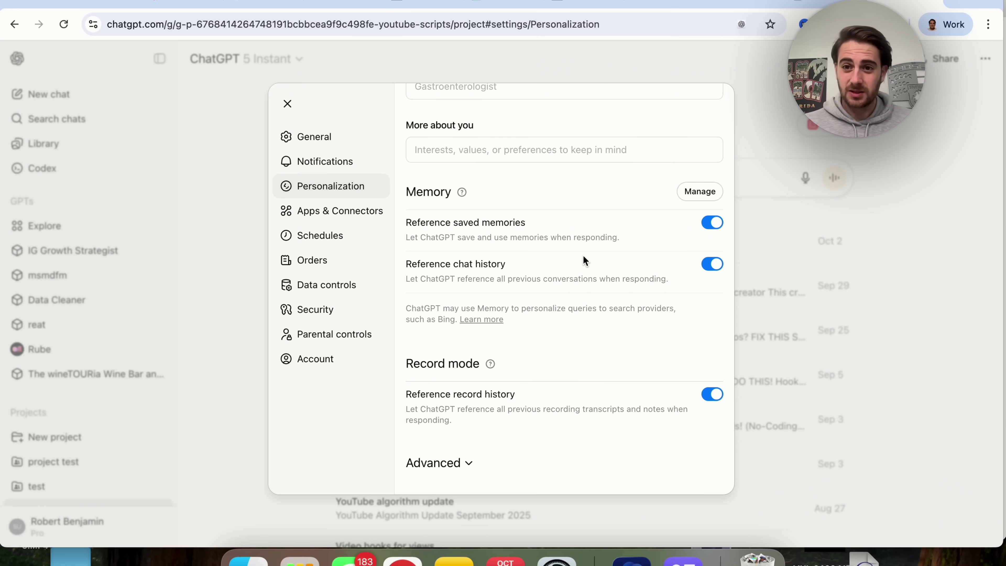
pyautogui.click(695, 191)
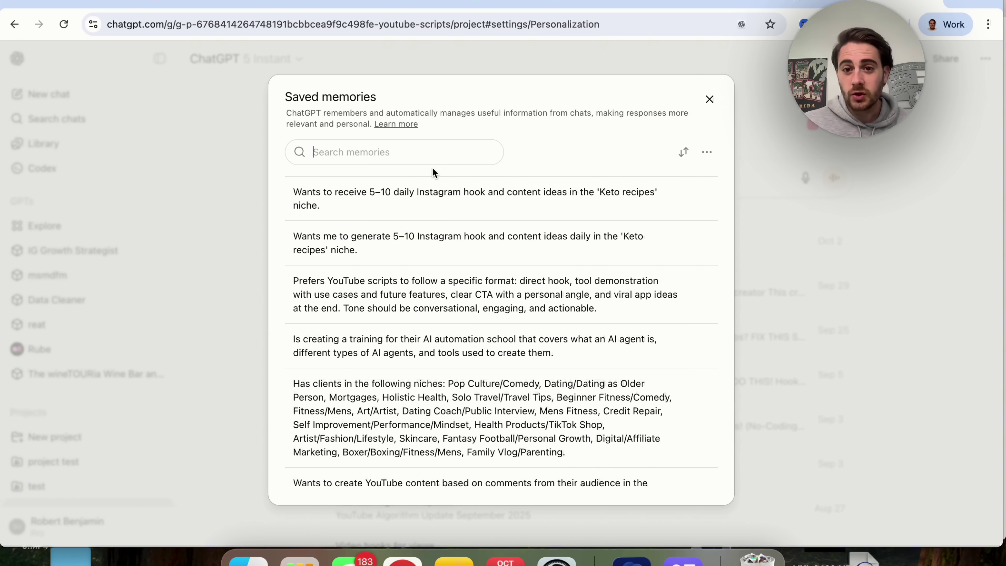
# Step: Check the memory sort options and view memory history, then return to the list
pyautogui.click(678, 154)
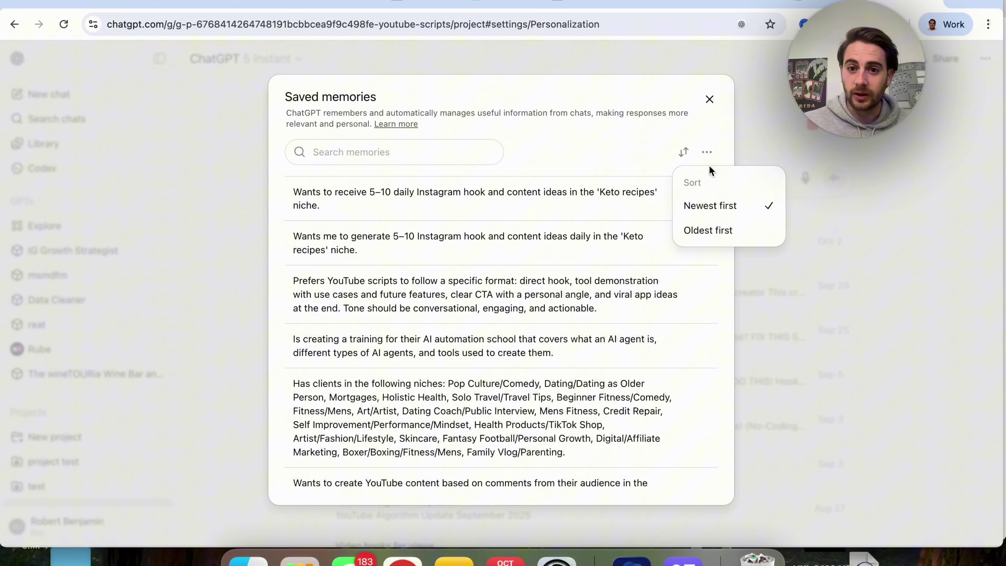
pyautogui.click(707, 153)
pyautogui.click(707, 153)
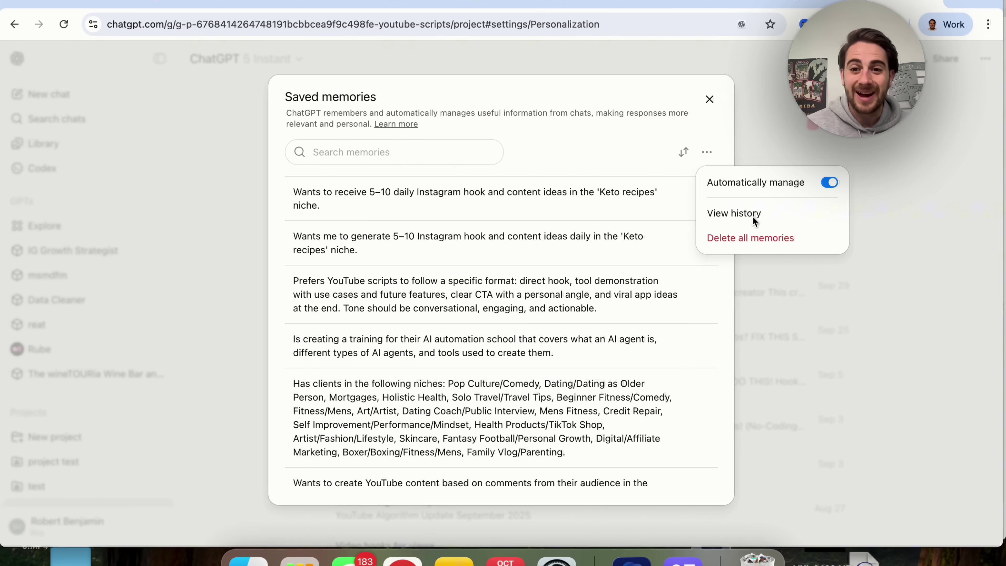
pyautogui.click(739, 217)
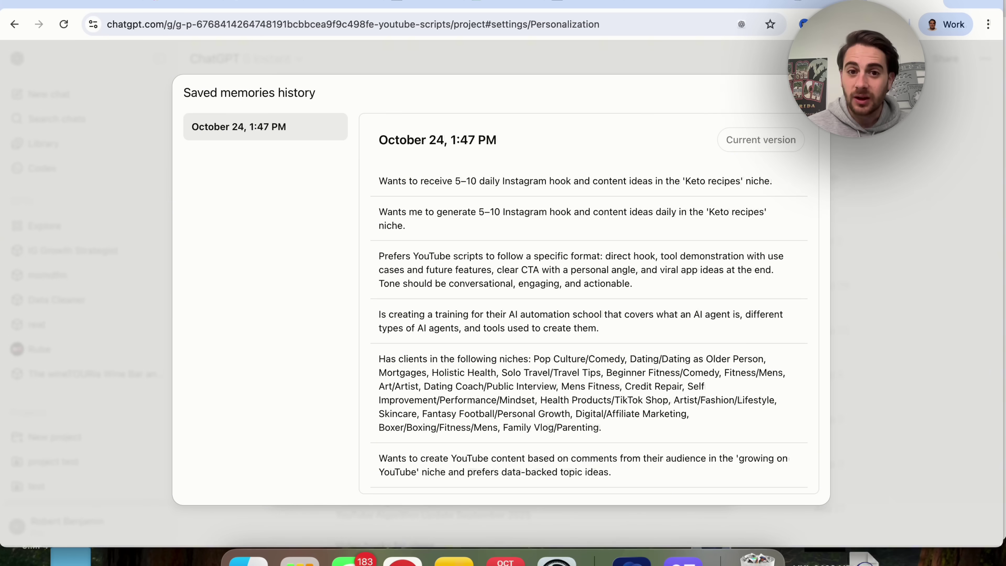
pyautogui.click(796, 102)
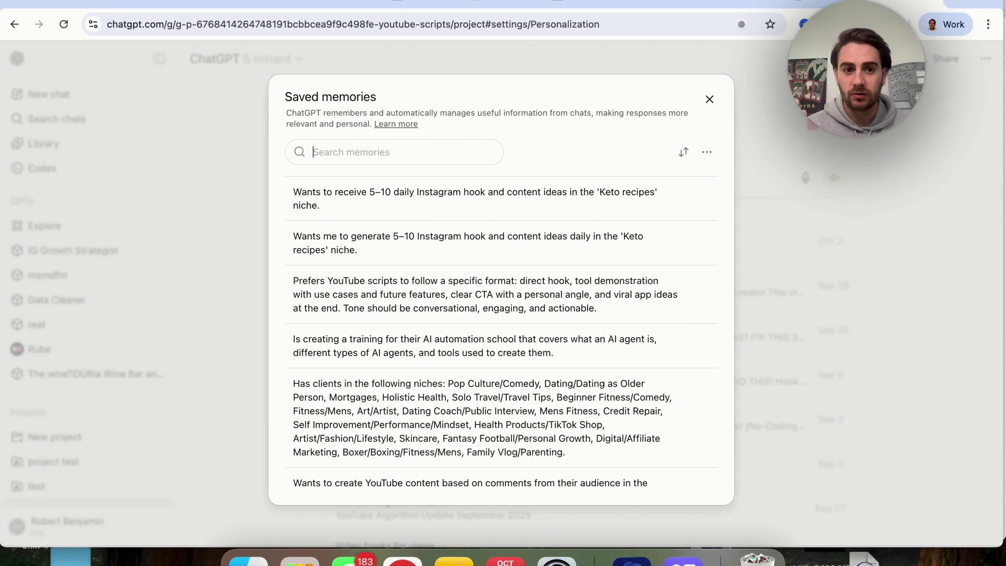
pyautogui.write('porsche')
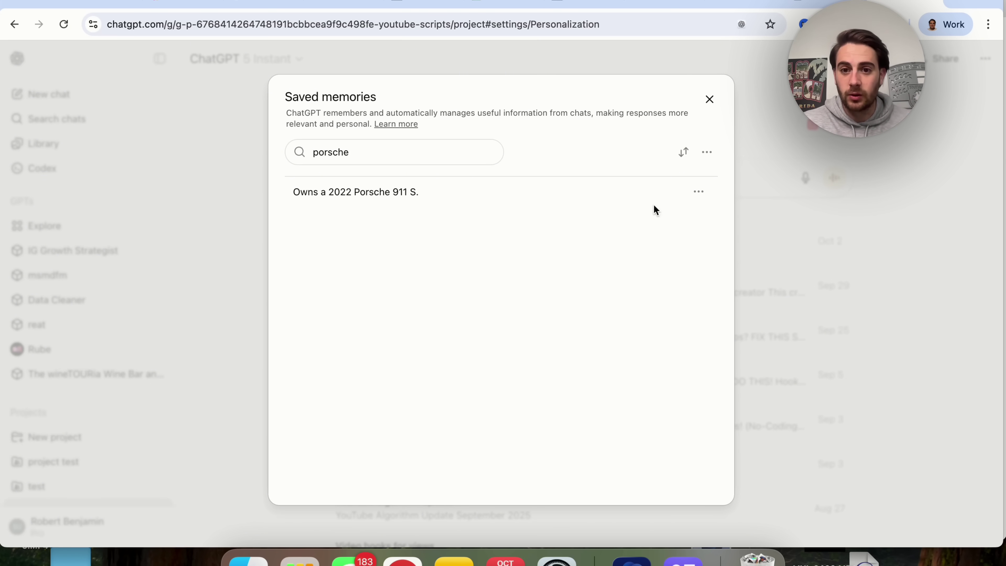
pyautogui.click(698, 192)
pyautogui.click(718, 222)
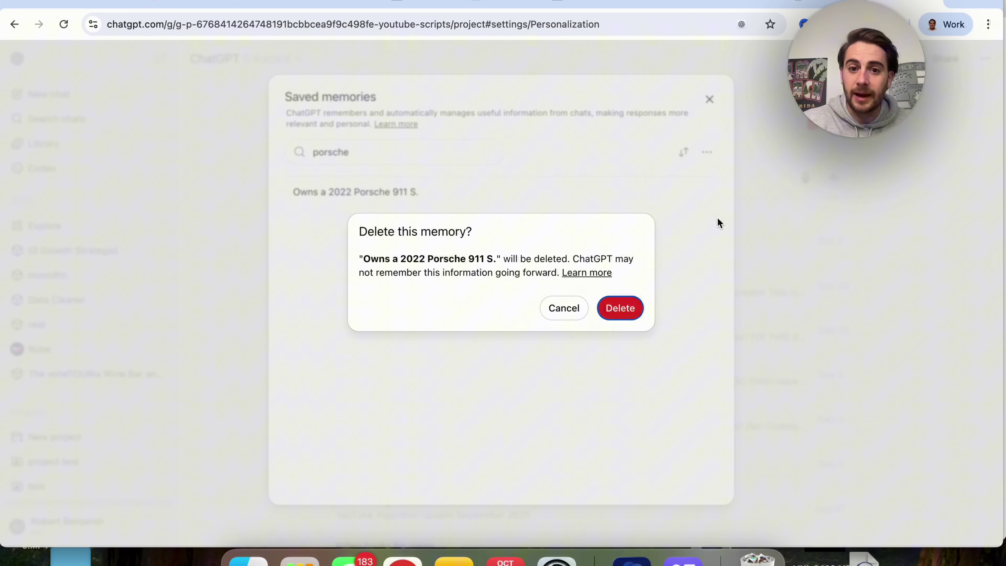
pyautogui.click(561, 307)
pyautogui.click(698, 192)
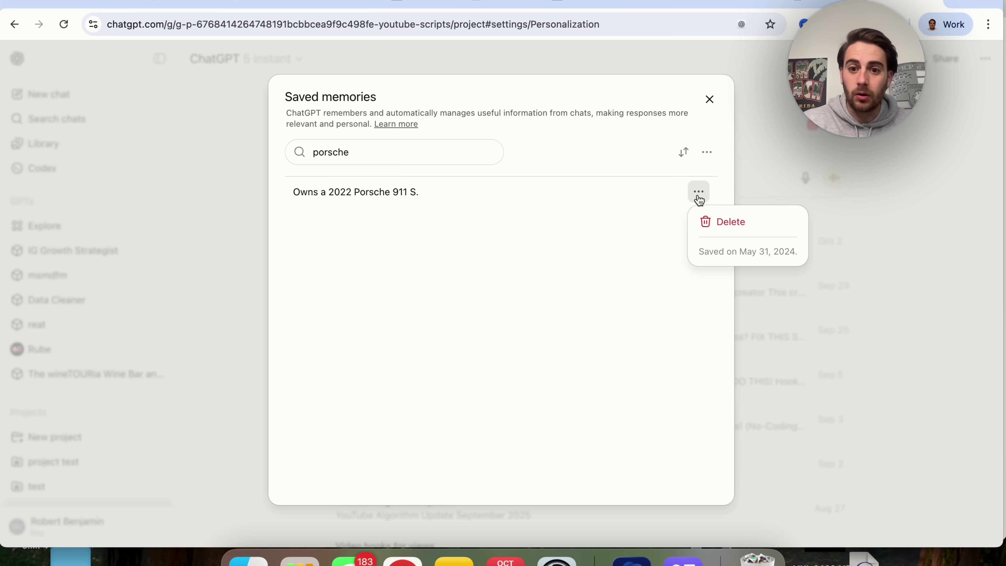
pyautogui.click(590, 318)
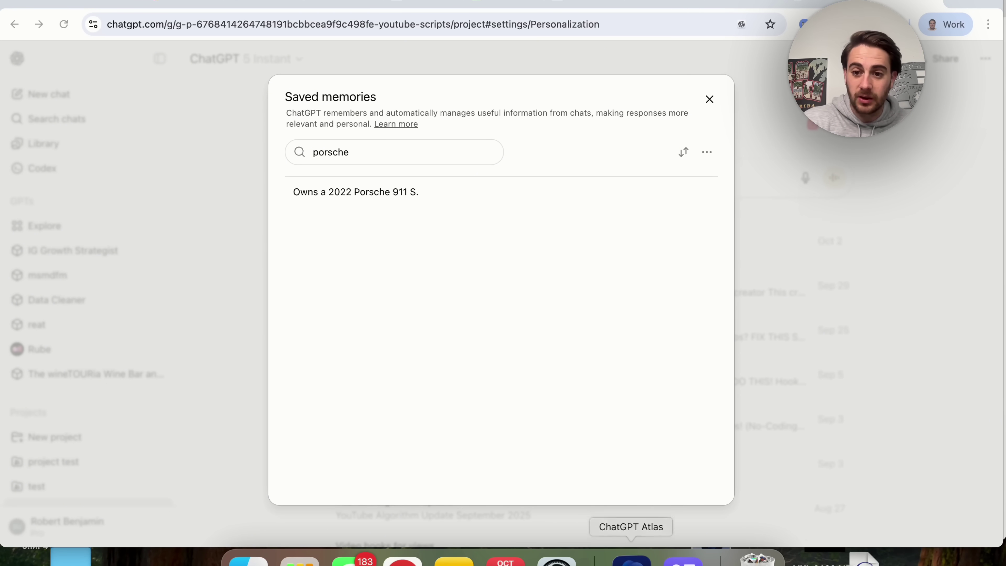
# Step: Bring the ChatGPT Atlas browser to the front and look through its browser menu
pyautogui.click(632, 559)
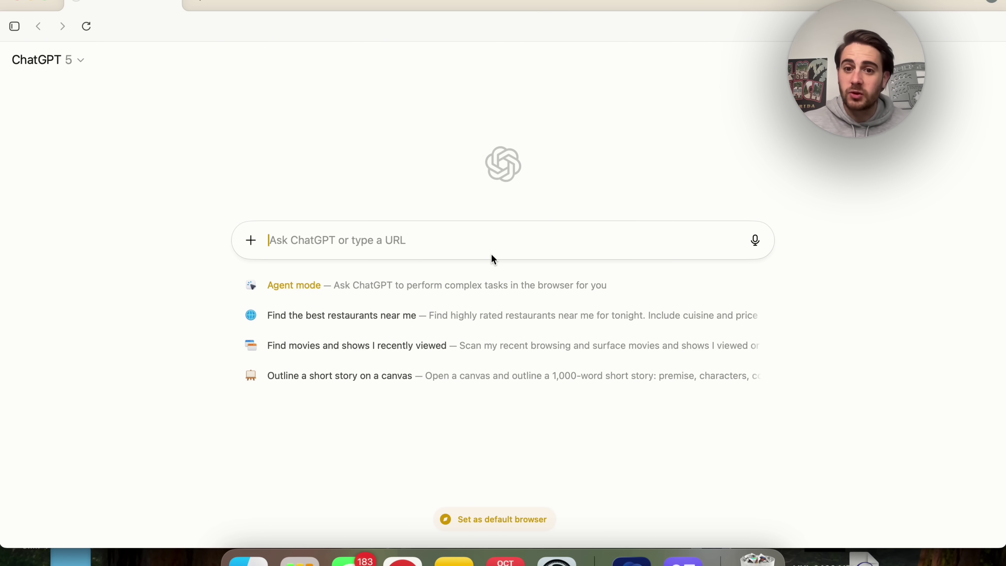
pyautogui.click(992, 4)
pyautogui.moveTo(942, 71)
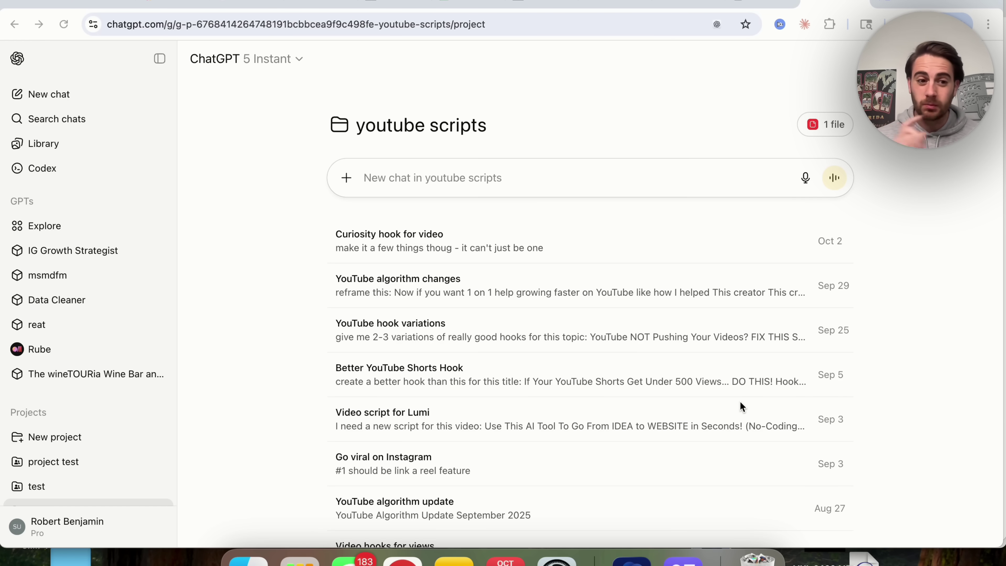
pyautogui.click(96, 527)
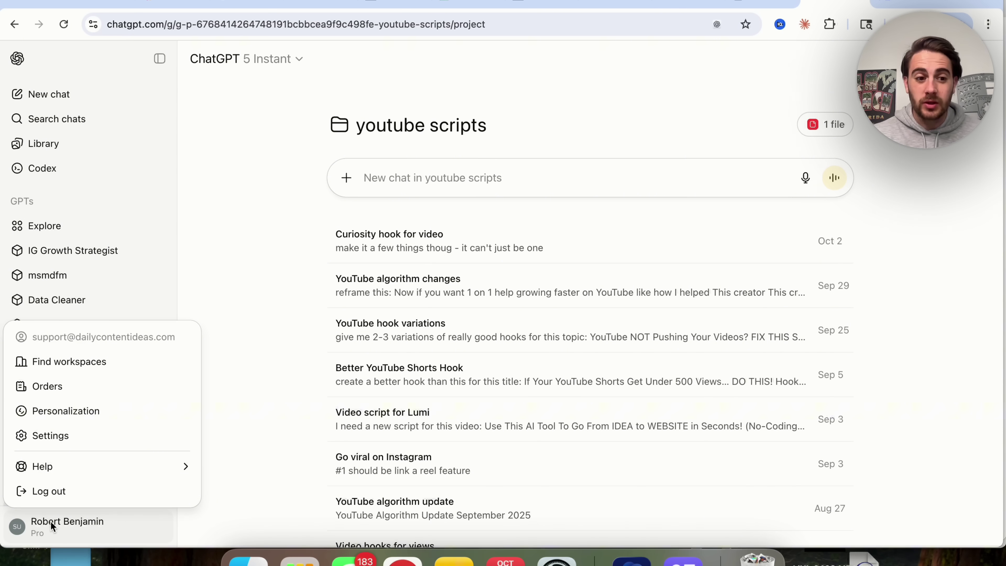
pyautogui.click(80, 434)
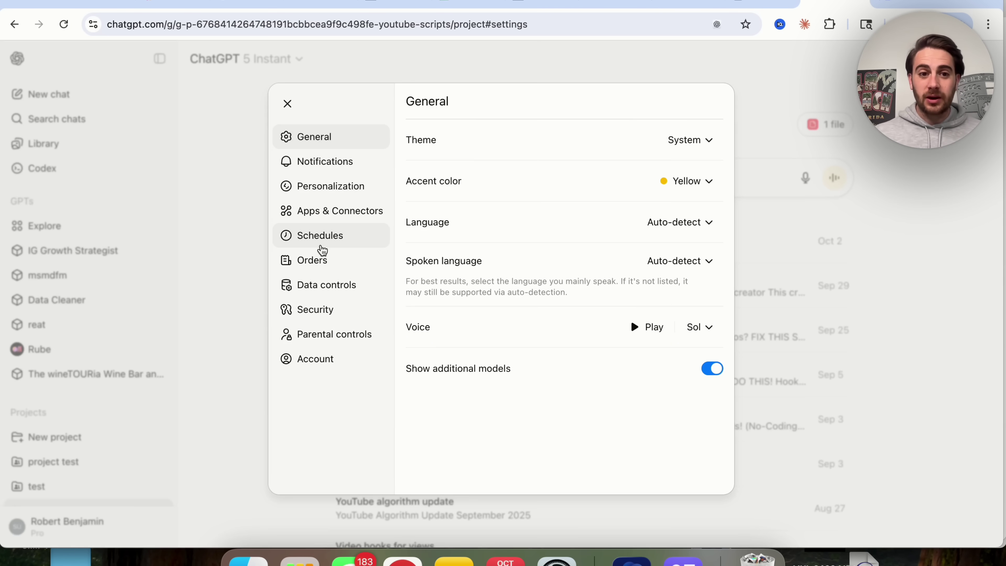
pyautogui.click(344, 218)
pyautogui.scroll(-7, 435, 229)
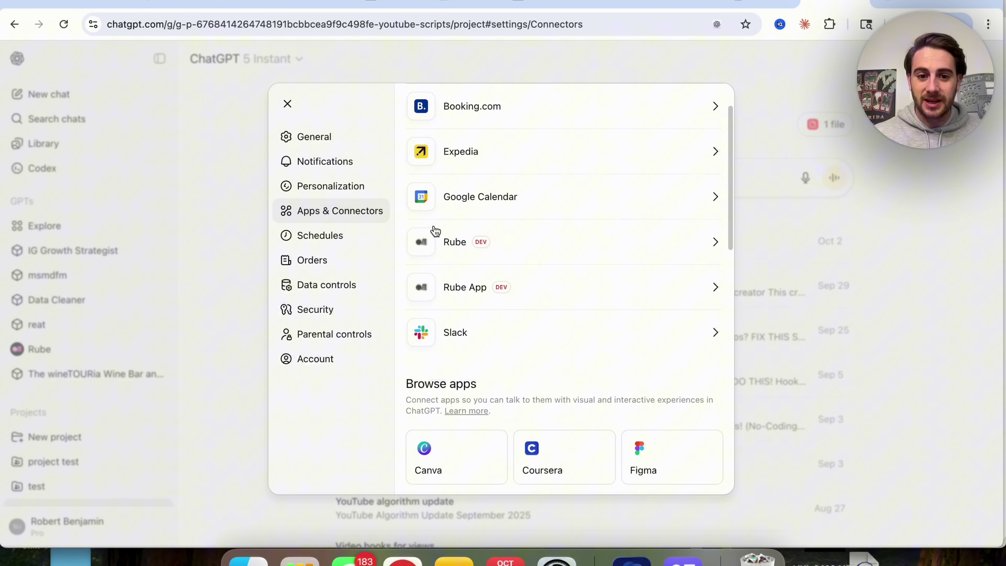
pyautogui.scroll(-8, 435, 231)
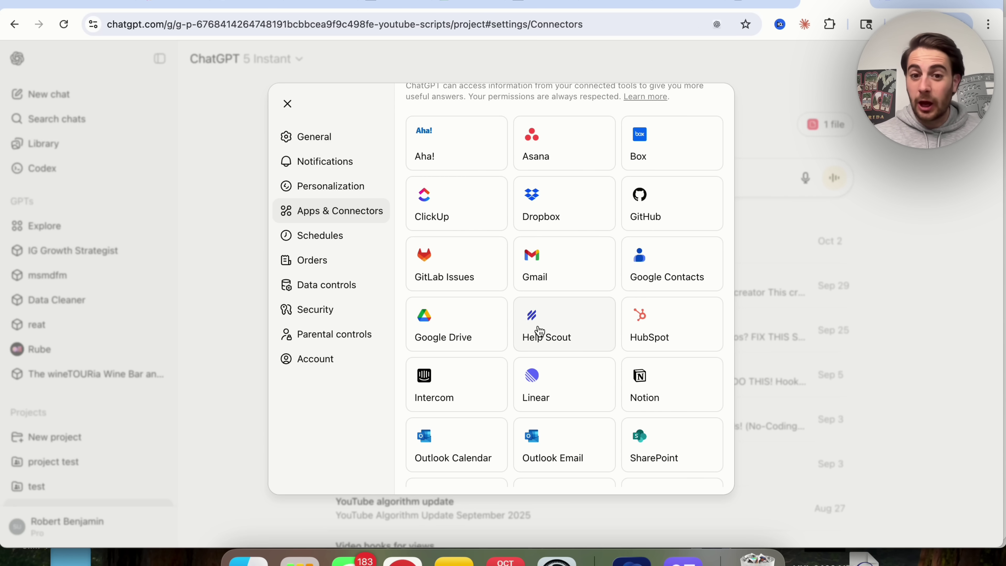
pyautogui.scroll(-5, 539, 331)
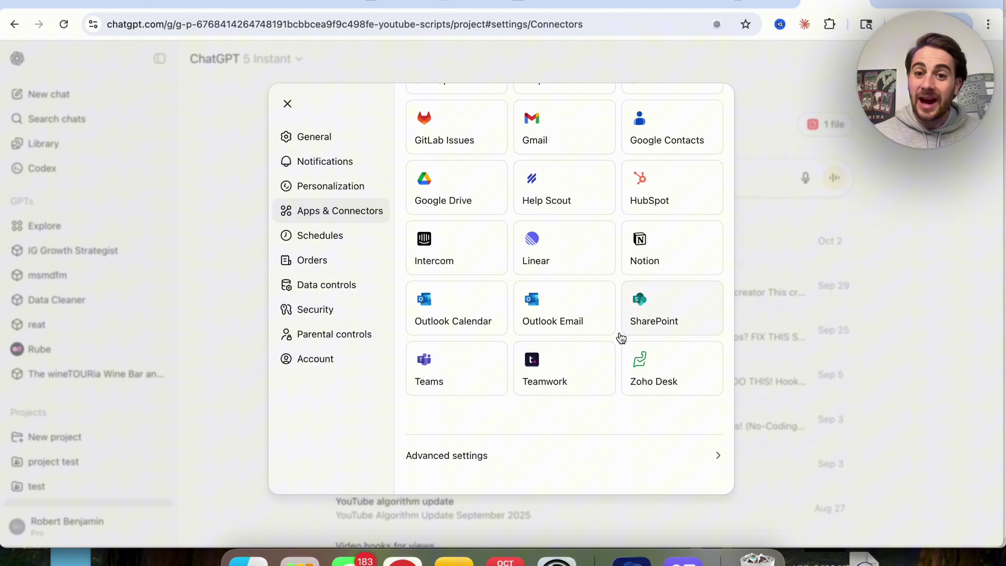
pyautogui.scroll(5, 618, 427)
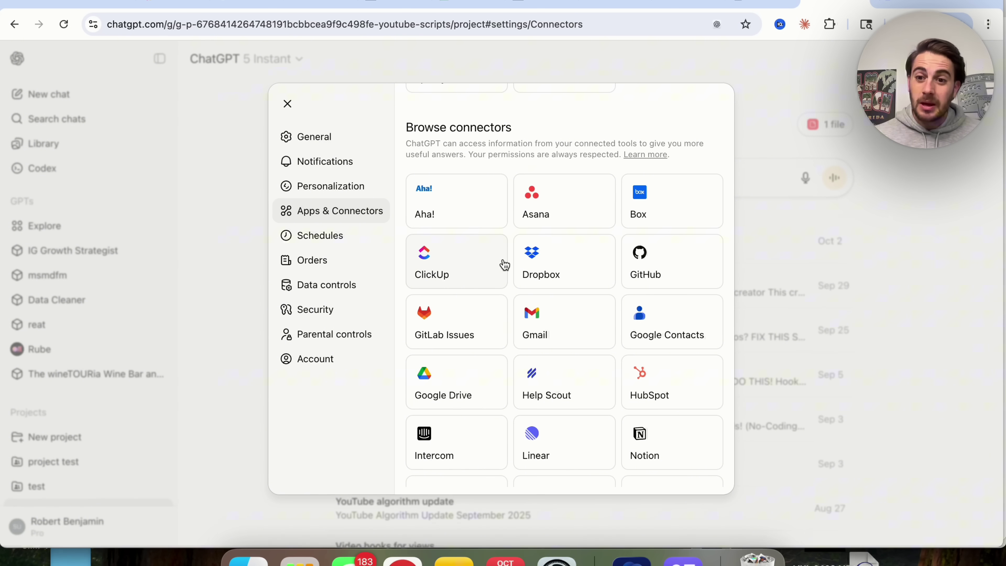
pyautogui.scroll(10, 503, 264)
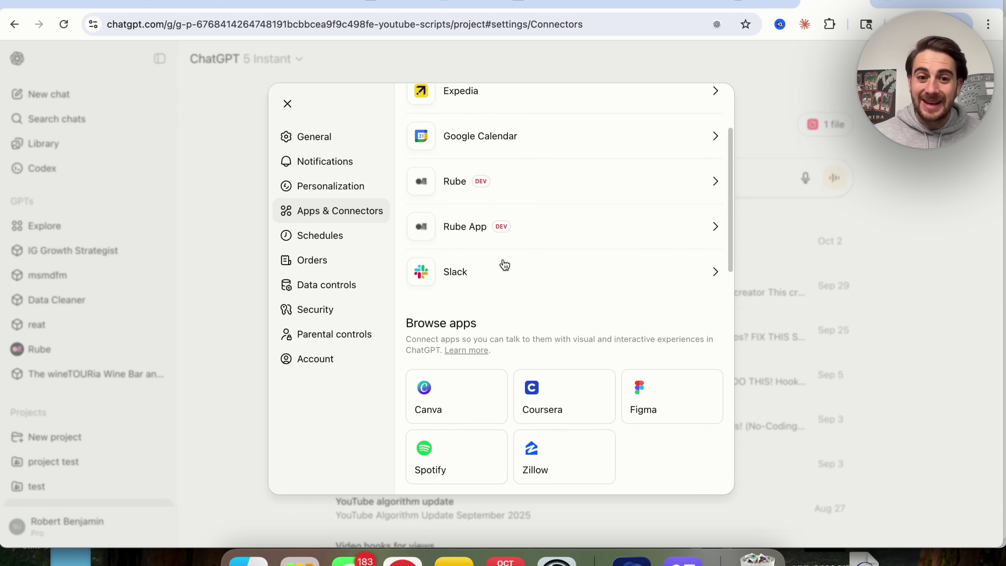
pyautogui.scroll(-3, 502, 265)
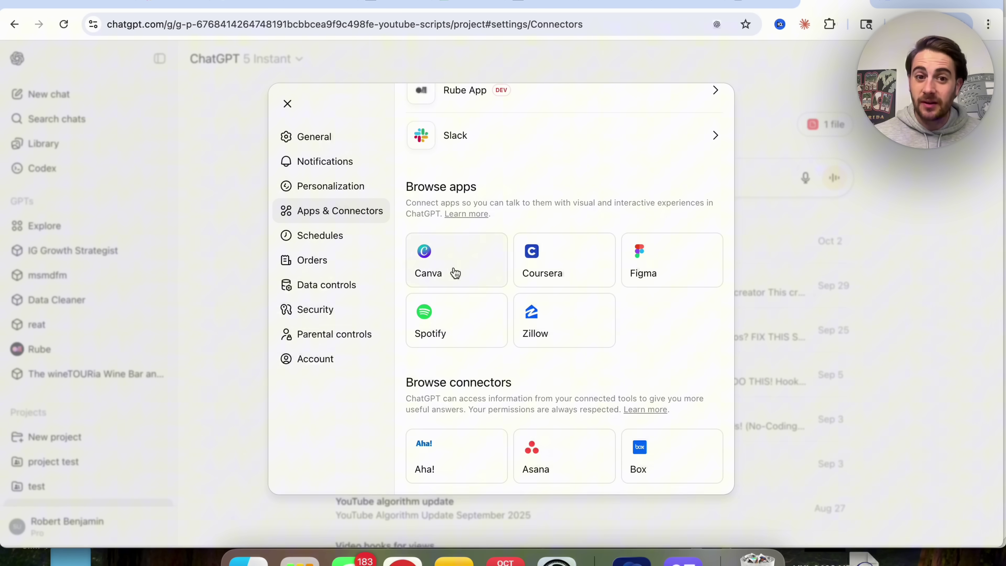
pyautogui.scroll(5, 502, 289)
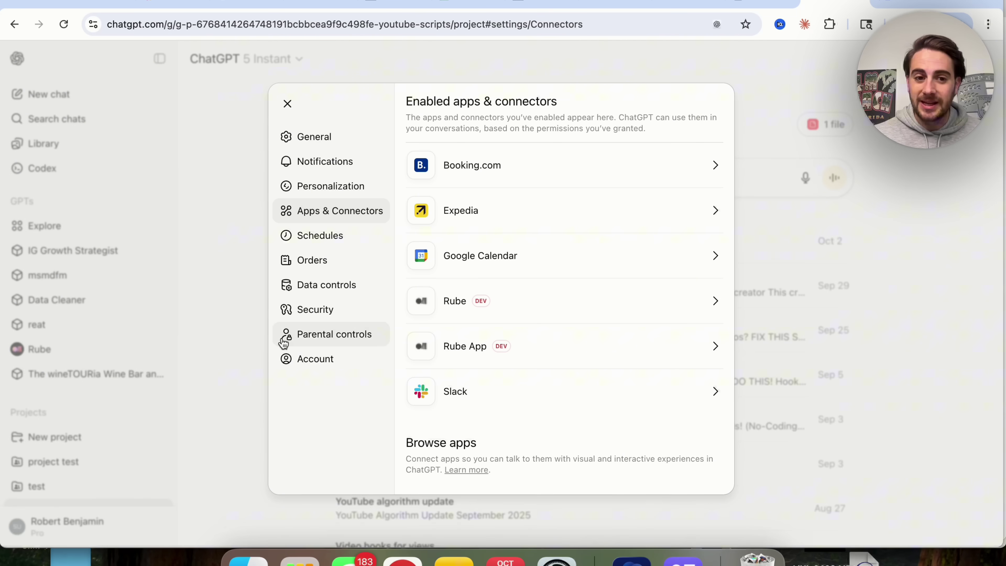
pyautogui.click(225, 360)
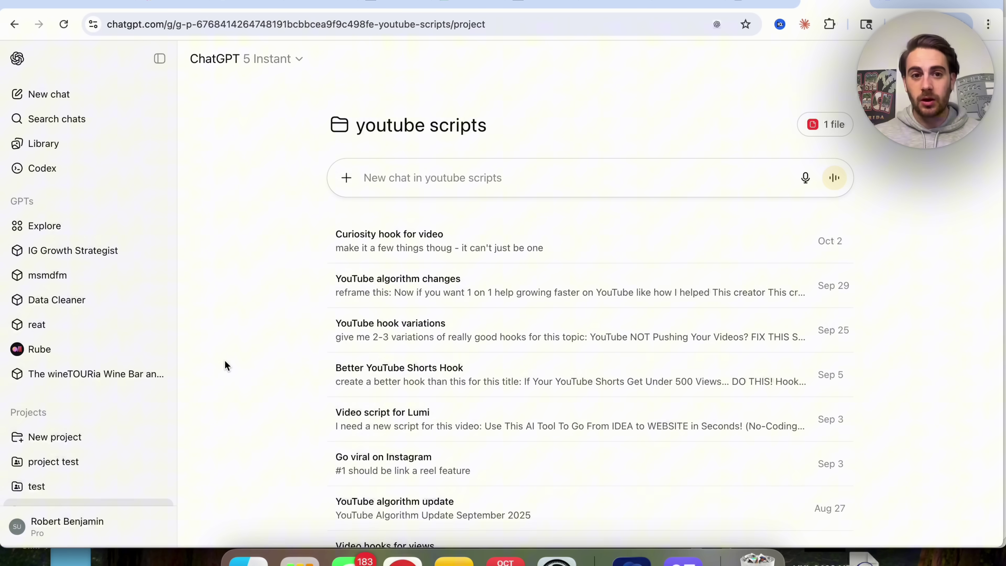
# Step: Start a new chat and preview the @ app-mention list, then clear the @
pyautogui.click(62, 105)
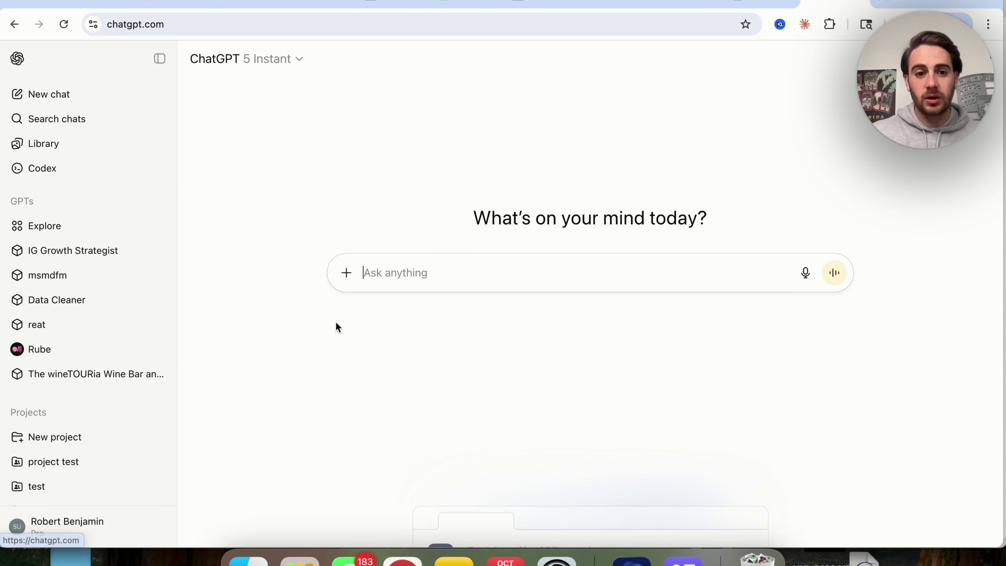
pyautogui.write('@')
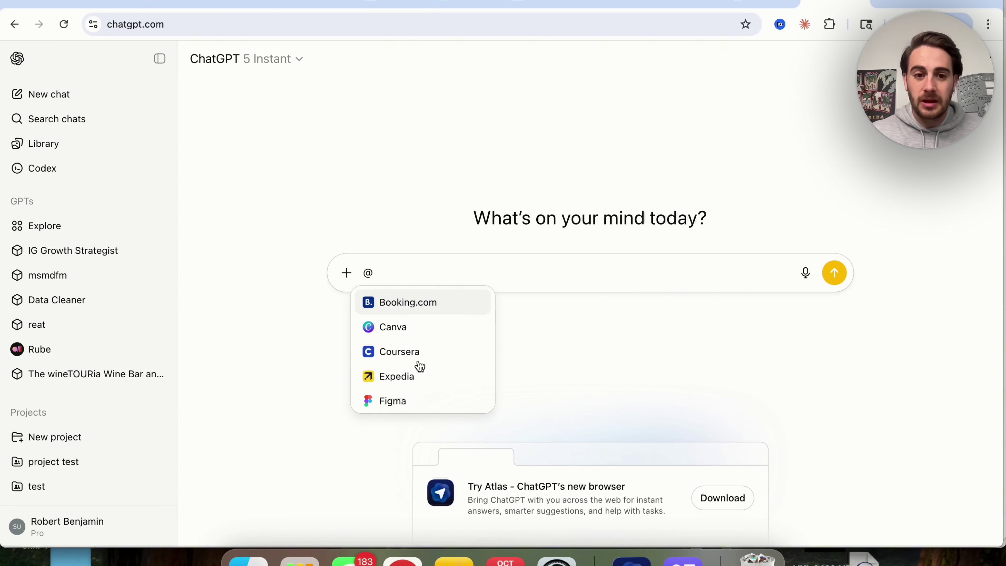
pyautogui.scroll(-1, 417, 364)
pyautogui.scroll(1, 419, 365)
pyautogui.press('Escape')
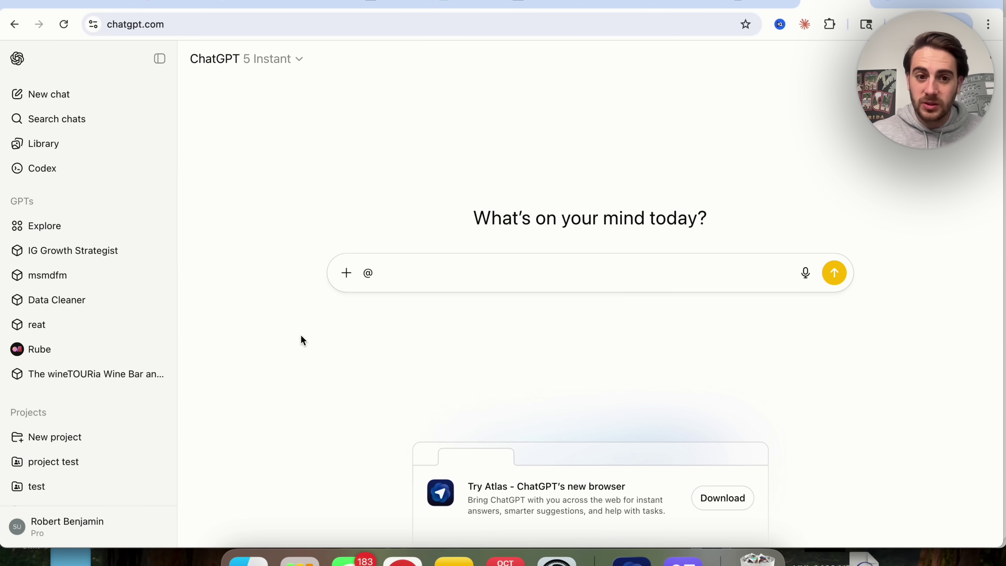
pyautogui.press('BackSpace')
# Step: Switch the message box to search connected sources and review the addable sources
pyautogui.click(348, 273)
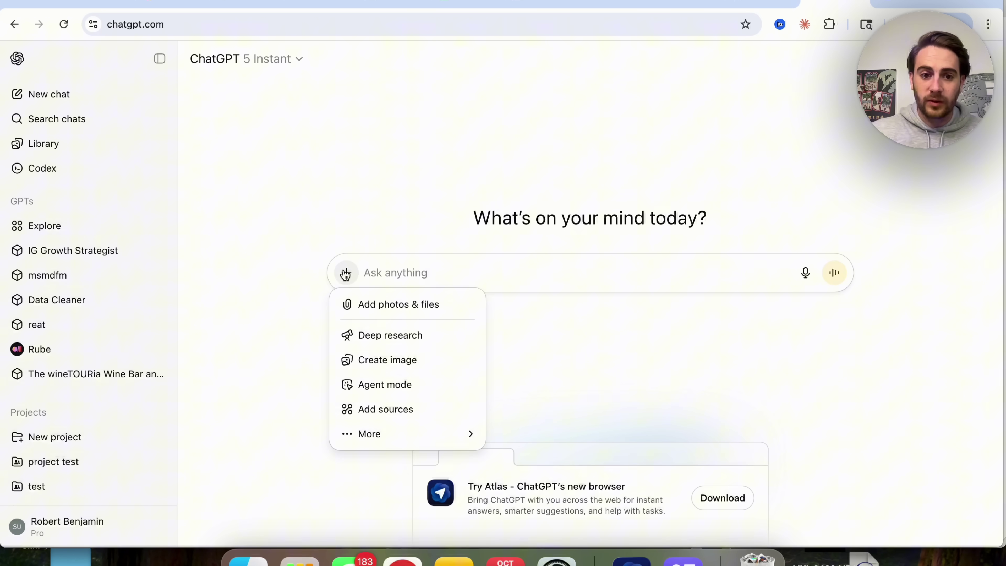
pyautogui.moveTo(400, 443)
pyautogui.click(390, 412)
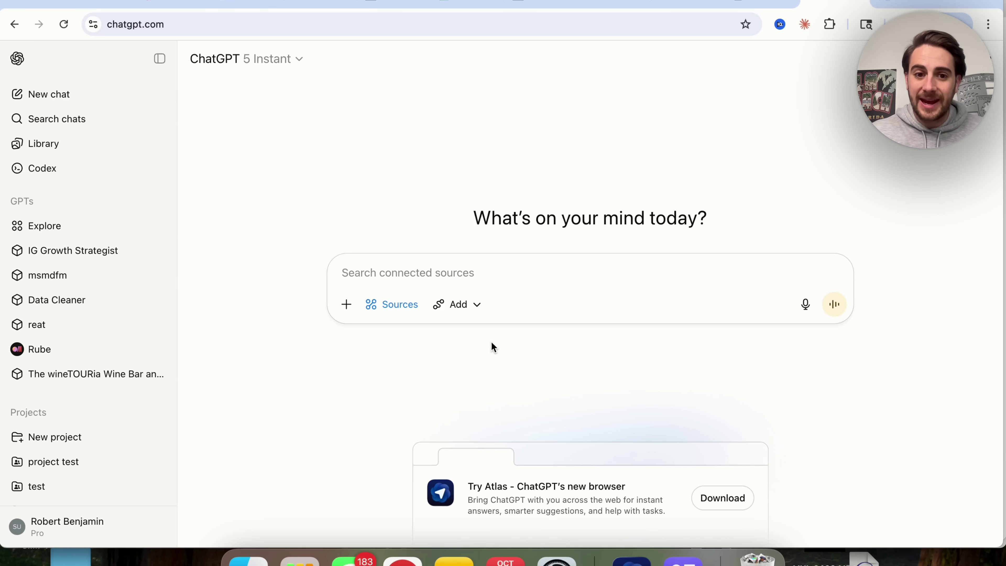
pyautogui.click(459, 305)
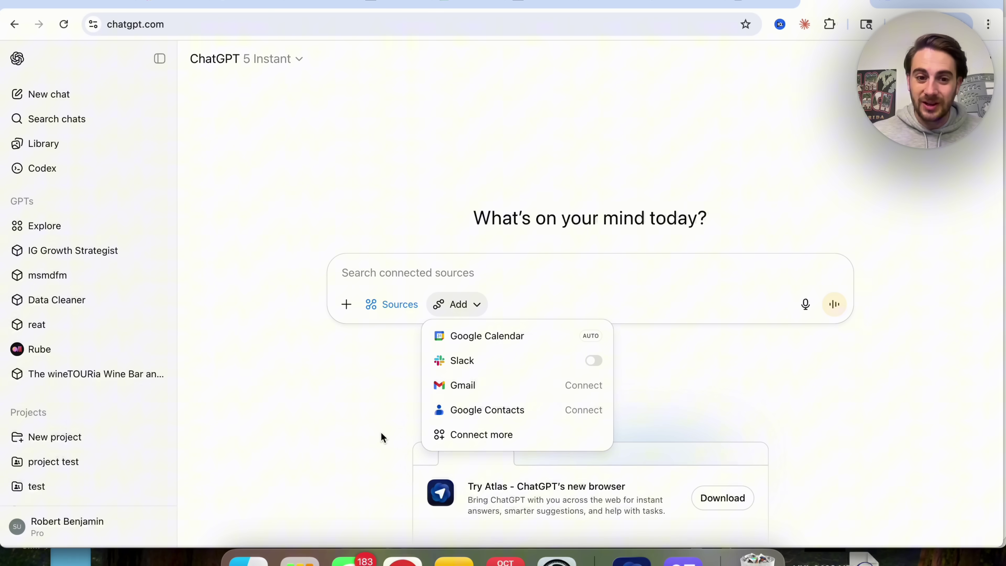
pyautogui.click(371, 442)
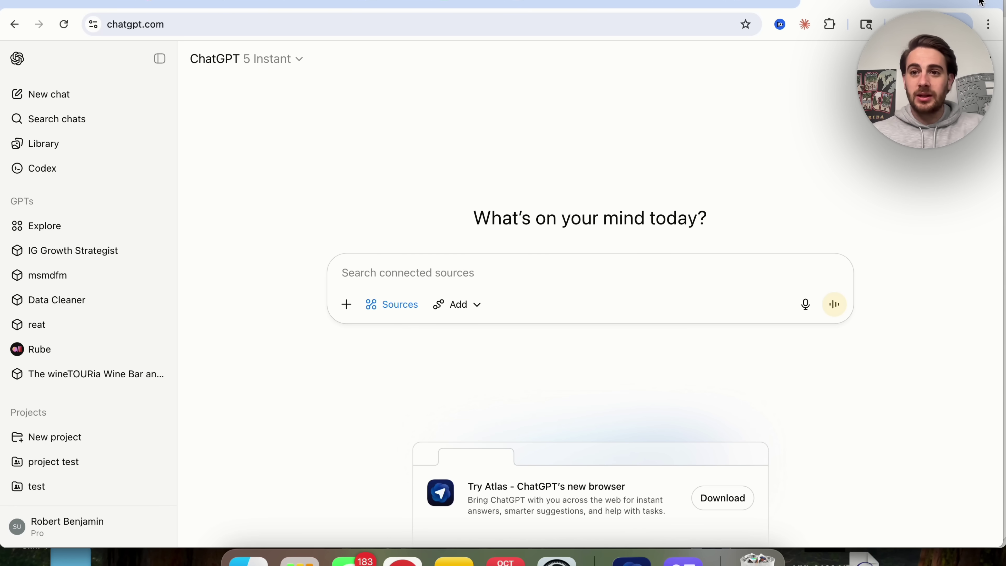
# Step: Open Sora in a new tab and start a Storyboard draft
pyautogui.press('super+t')
pyautogui.write('sora.')
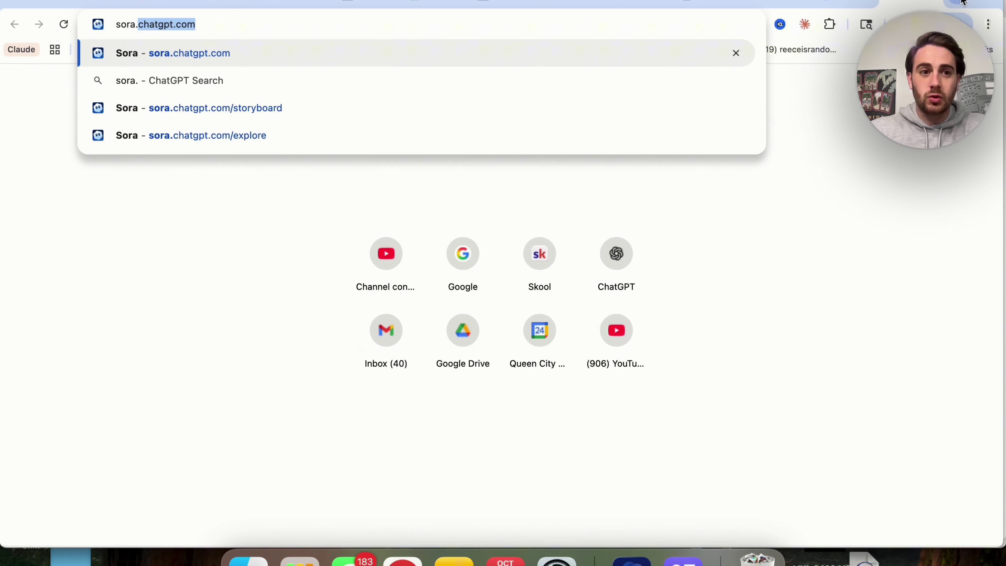
pyautogui.press('Return')
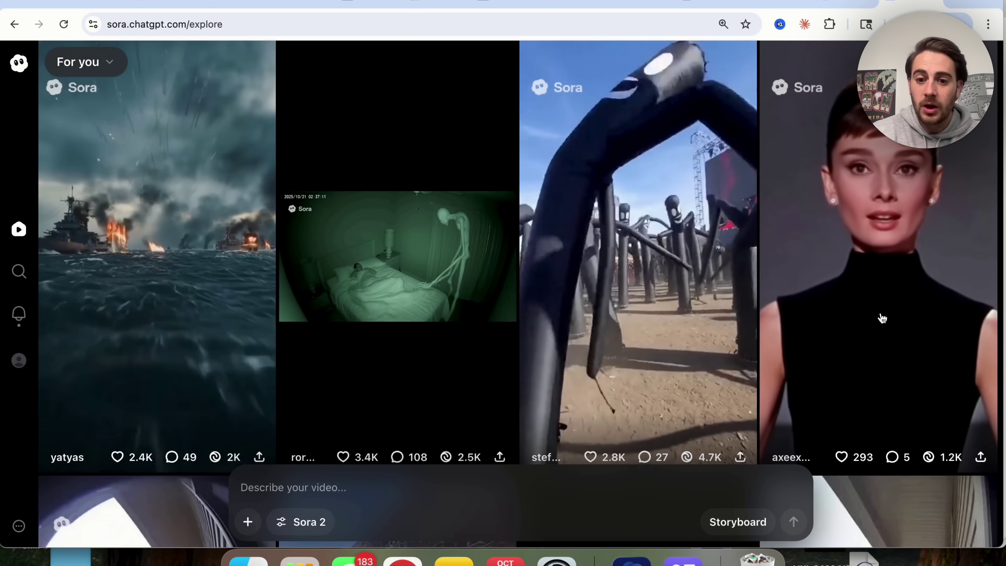
pyautogui.click(767, 515)
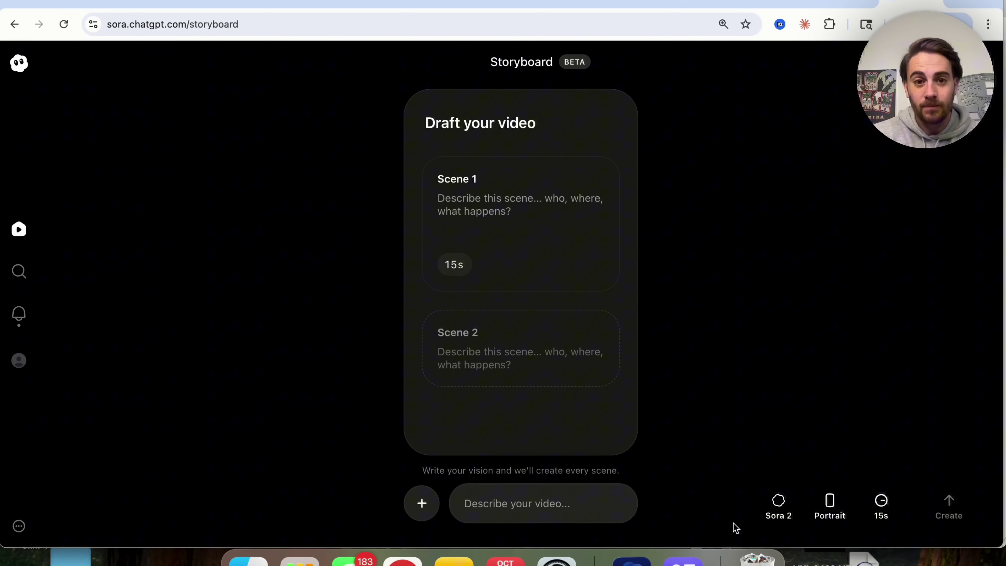
# Step: Add Scenes 2 through 7 to the storyboard and select Scene 2's duration
pyautogui.click(594, 353)
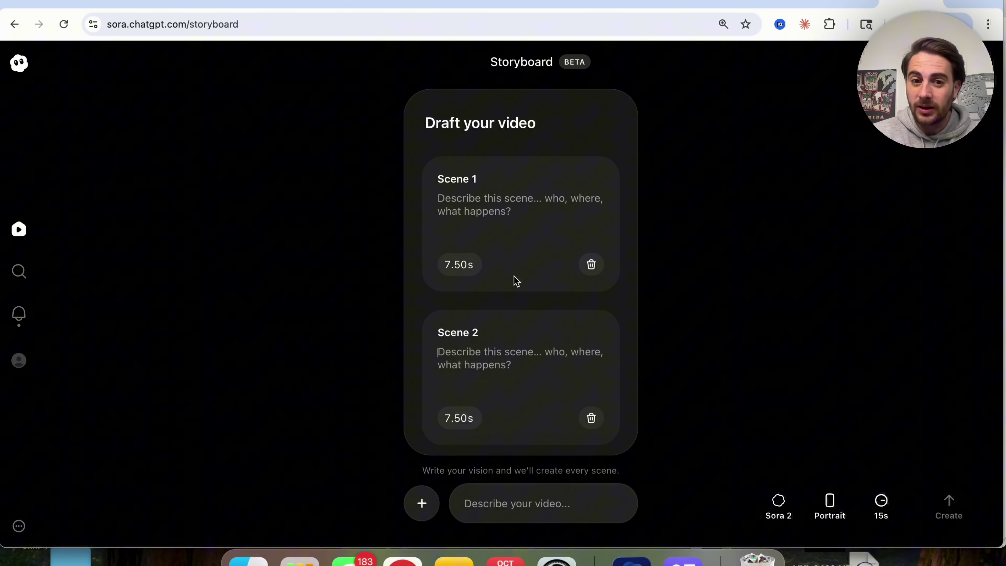
pyautogui.scroll(-3, 516, 281)
pyautogui.click(505, 366)
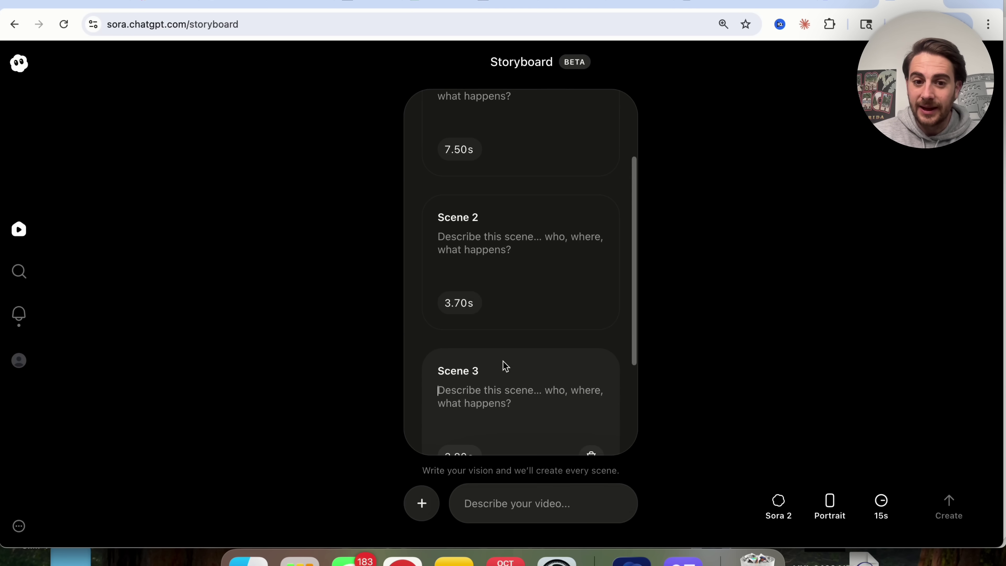
pyautogui.click(499, 383)
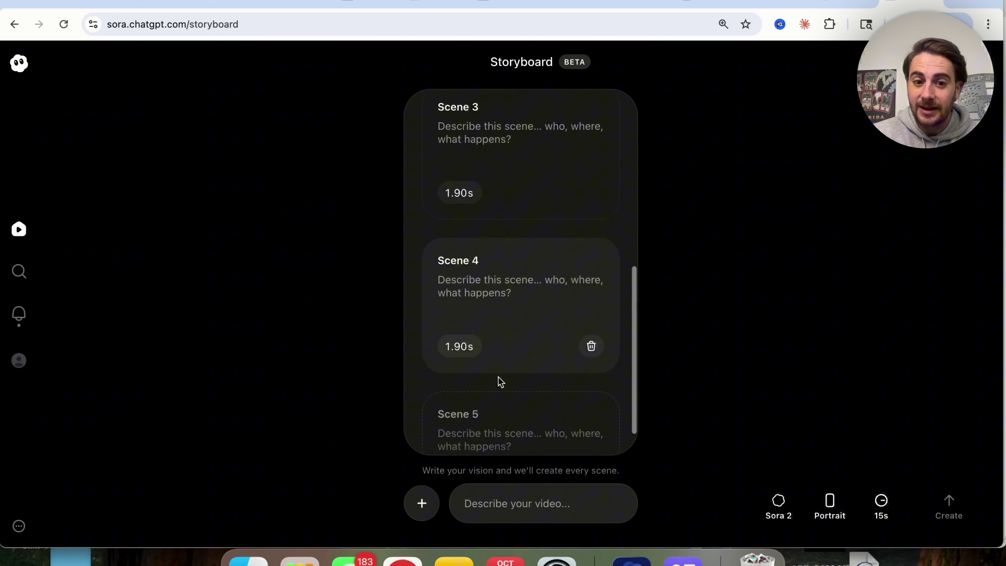
pyautogui.click(499, 382)
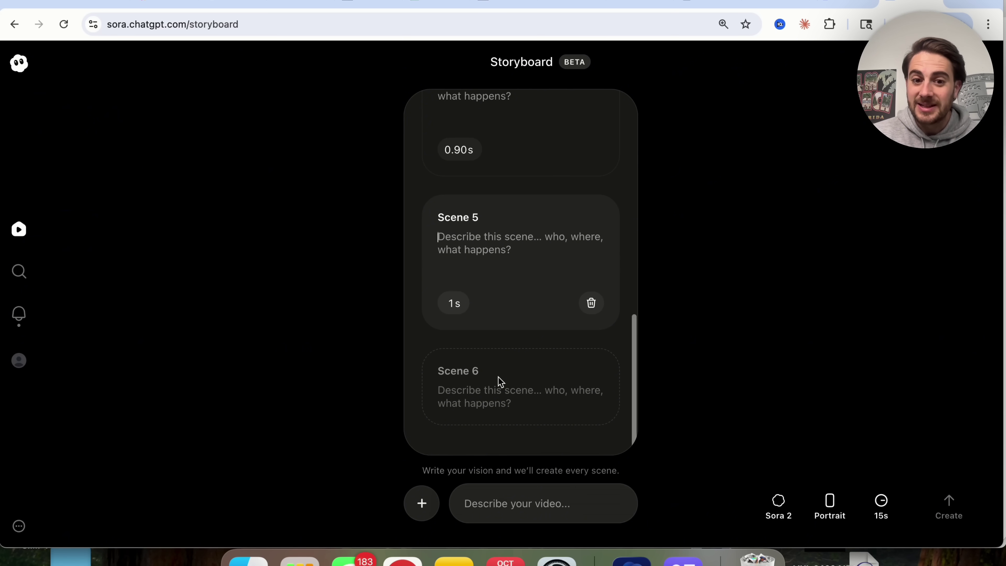
pyautogui.click(499, 382)
pyautogui.click(499, 382)
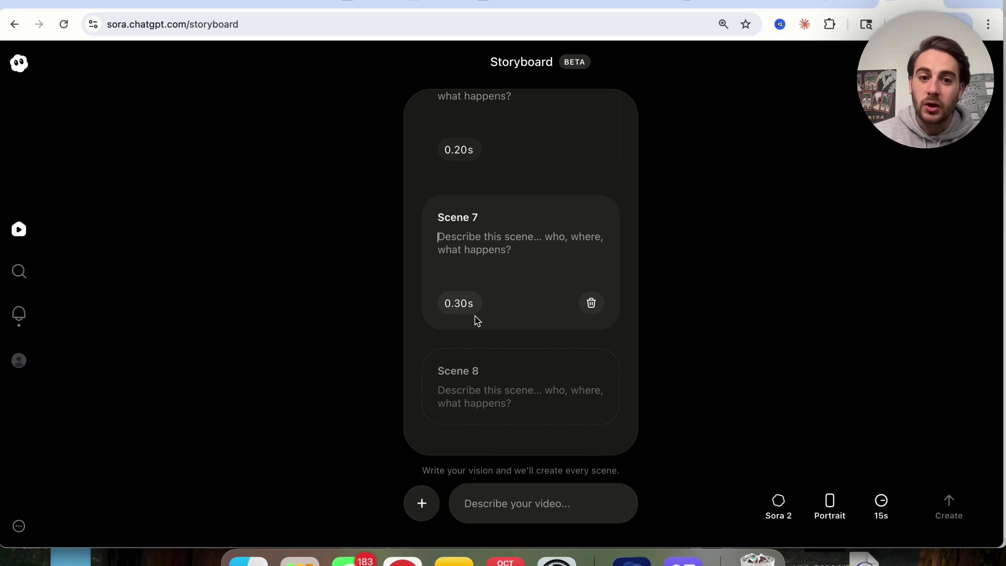
pyautogui.scroll(15, 465, 305)
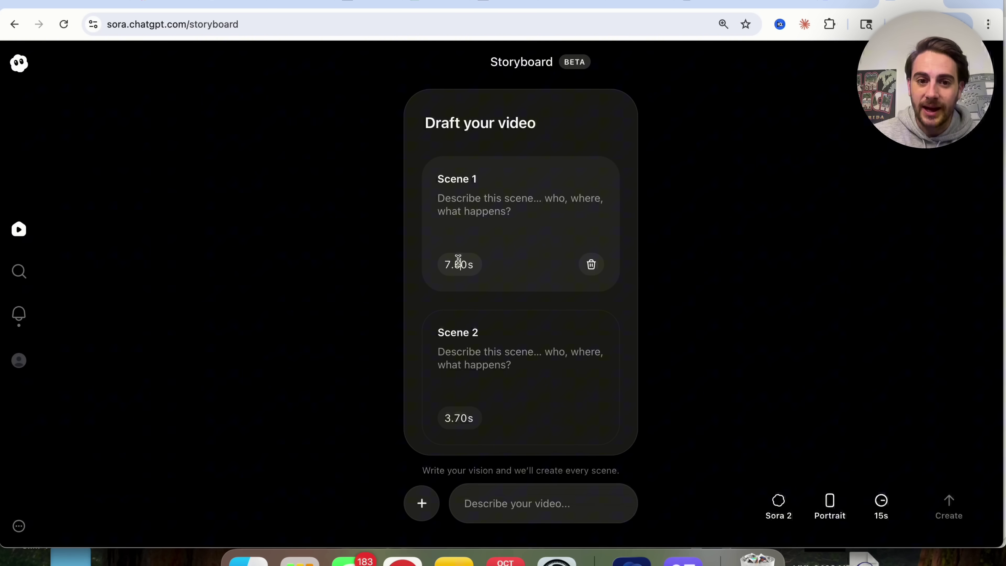
pyautogui.click(468, 414)
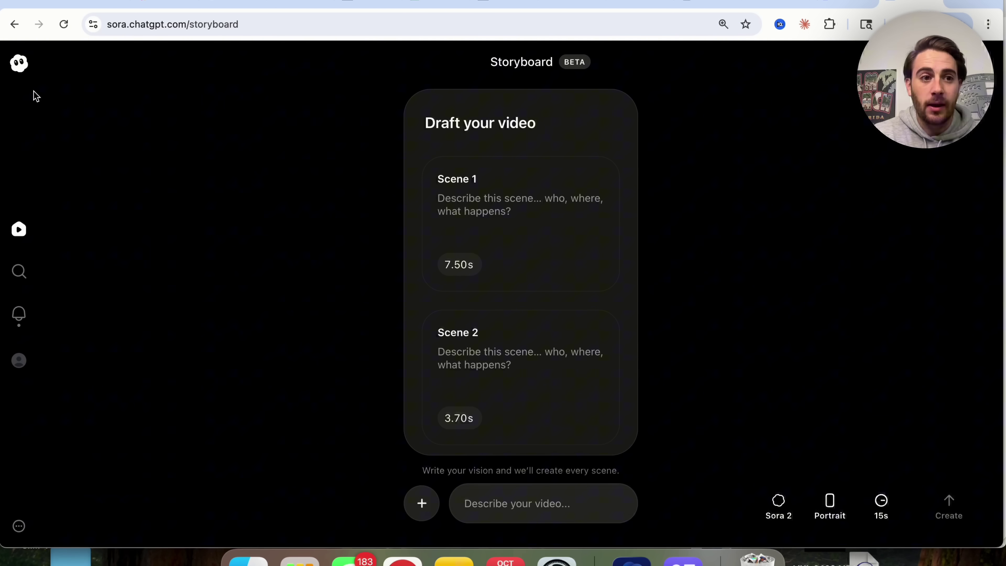
# Step: Return to the Explore feed, check the Sora 2 settings keeping 15s, and cancel attaching a file
pyautogui.click(18, 65)
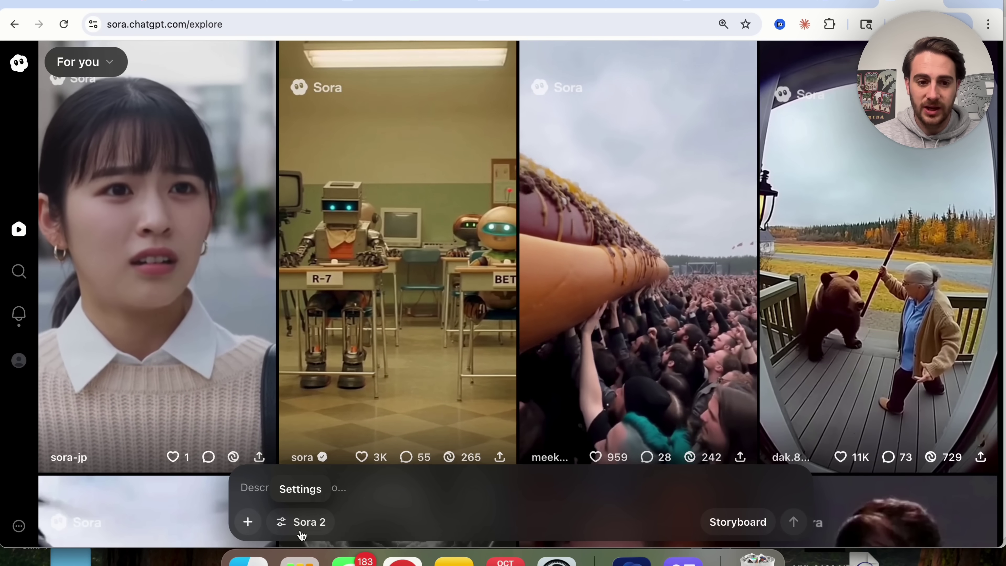
pyautogui.click(302, 528)
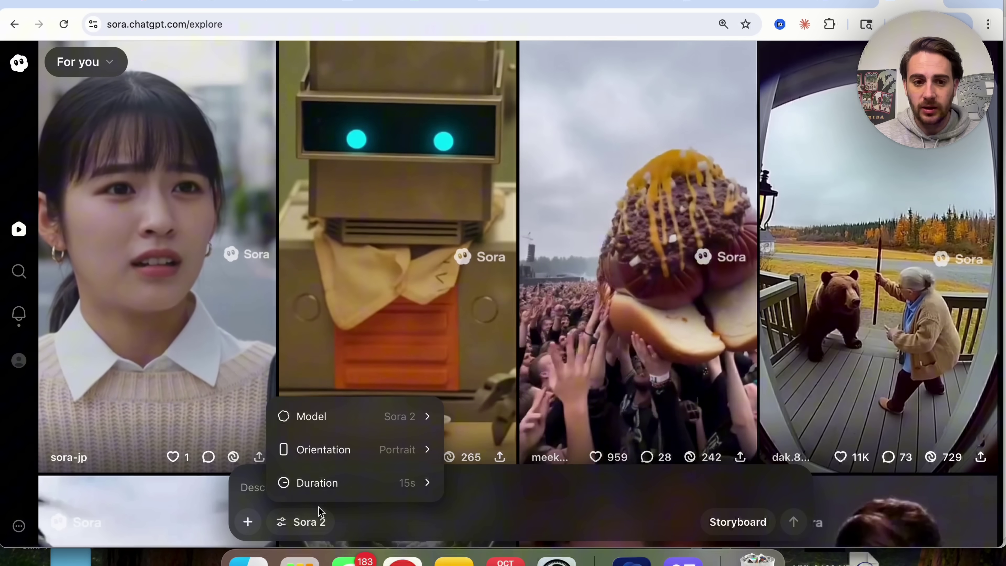
pyautogui.moveTo(375, 418)
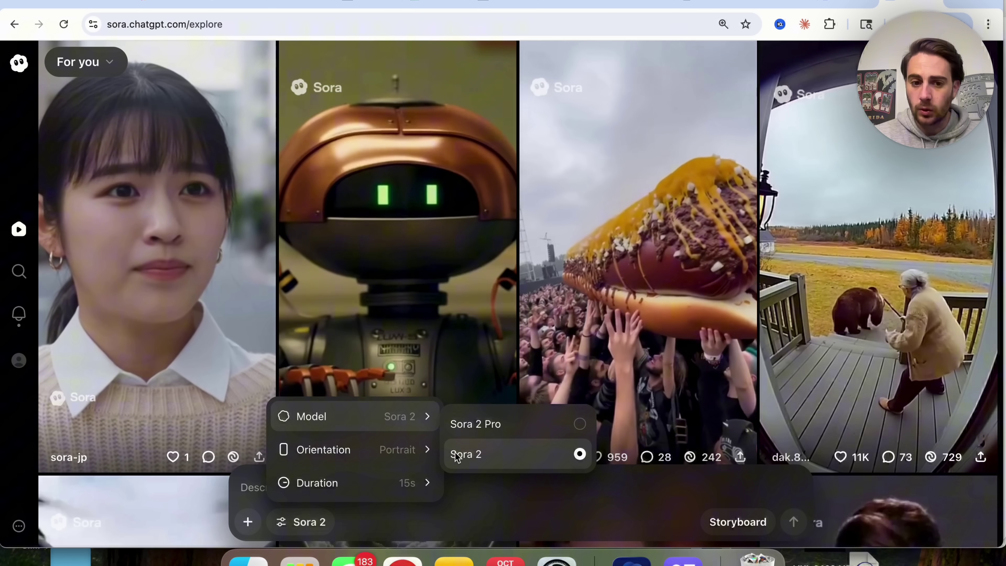
pyautogui.moveTo(392, 479)
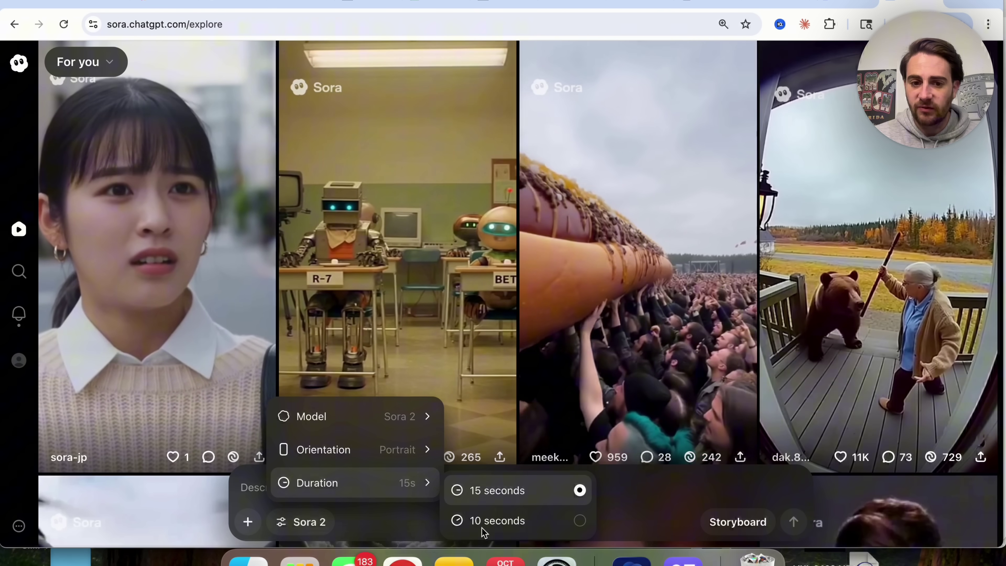
pyautogui.click(261, 528)
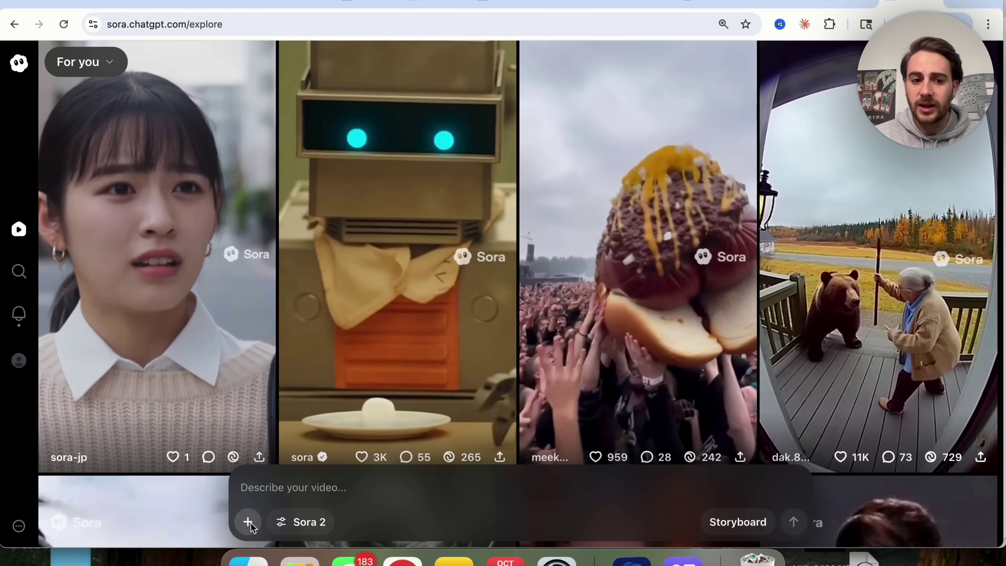
pyautogui.click(250, 522)
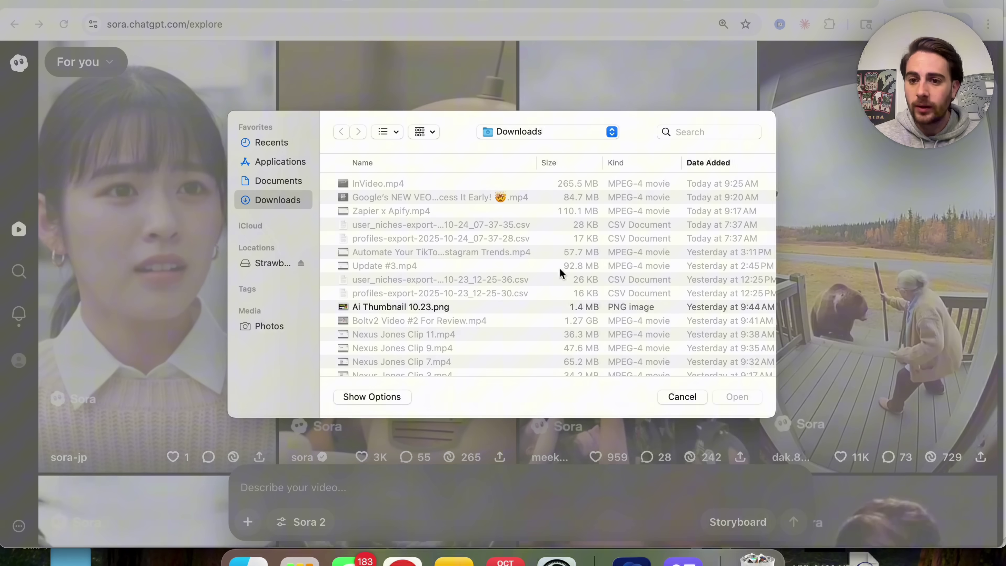
pyautogui.click(671, 396)
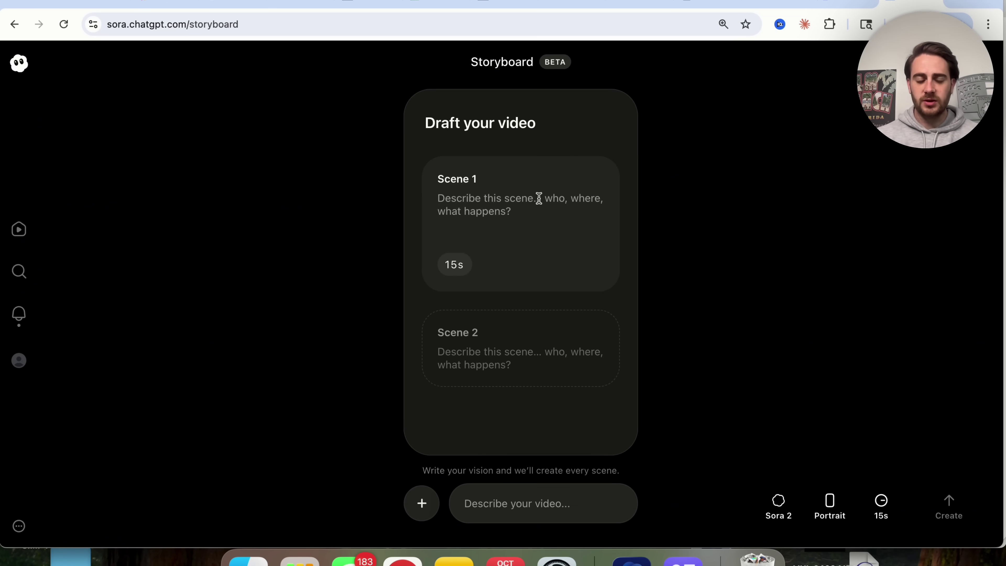
# Step: Describe Scene 1 as an egg hatching to reveal a chicken and set its duration to 15
pyautogui.press('BackSpace')
pyautogui.press('Delete')
pyautogui.write('3s')
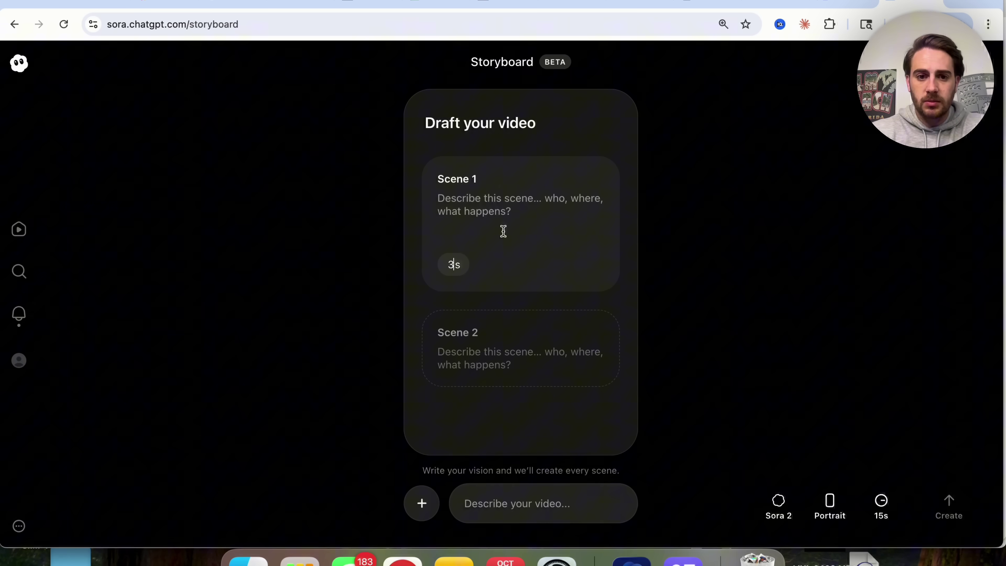
pyautogui.click(479, 203)
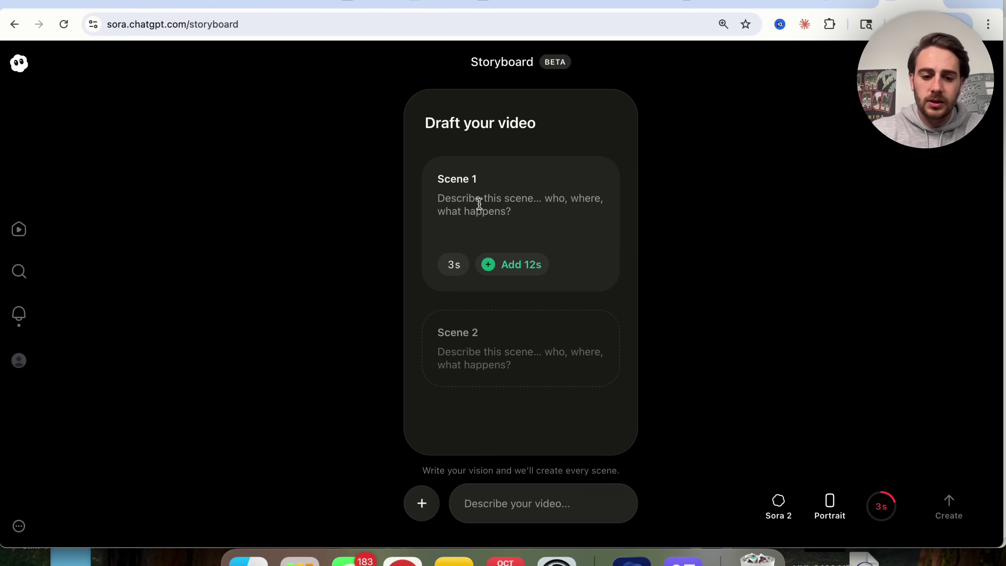
pyautogui.write('An egg begins')
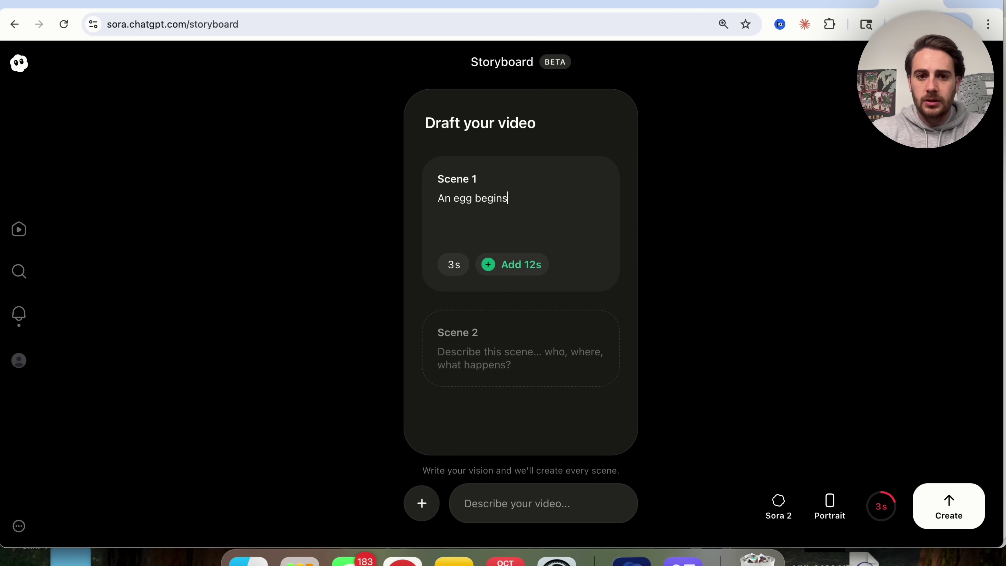
pyautogui.press('BackSpace')
pyautogui.press('BackSpace')
pyautogui.press('BackSpace')
pyautogui.press('BackSpace')
pyautogui.press('BackSpace')
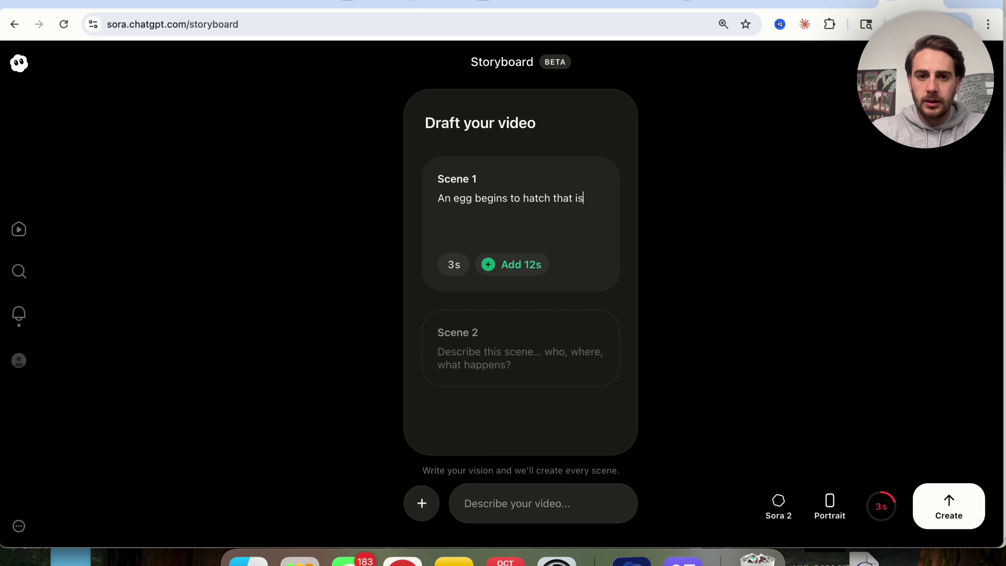
pyautogui.write('a chicken')
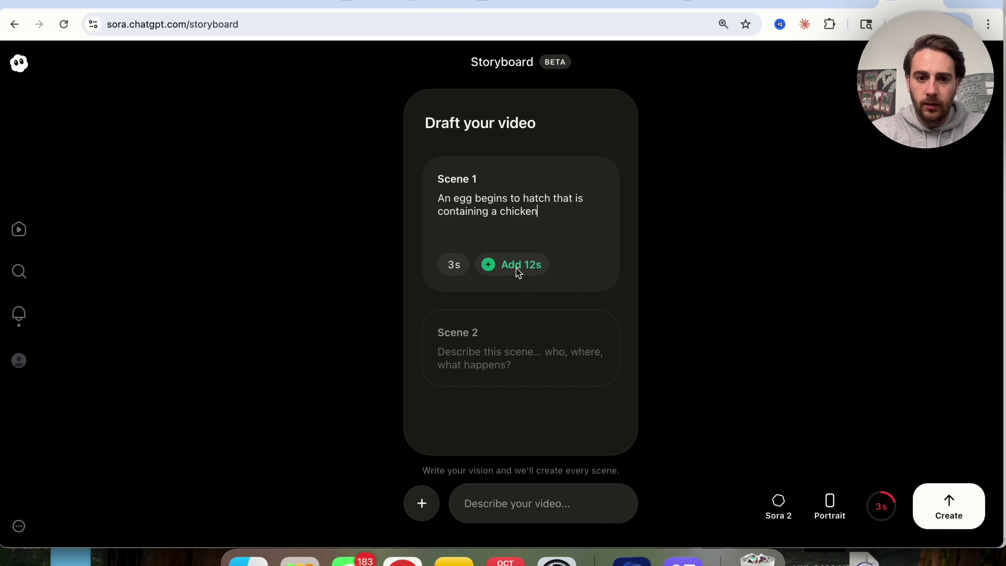
pyautogui.doubleClick(454, 264)
pyautogui.write('15')
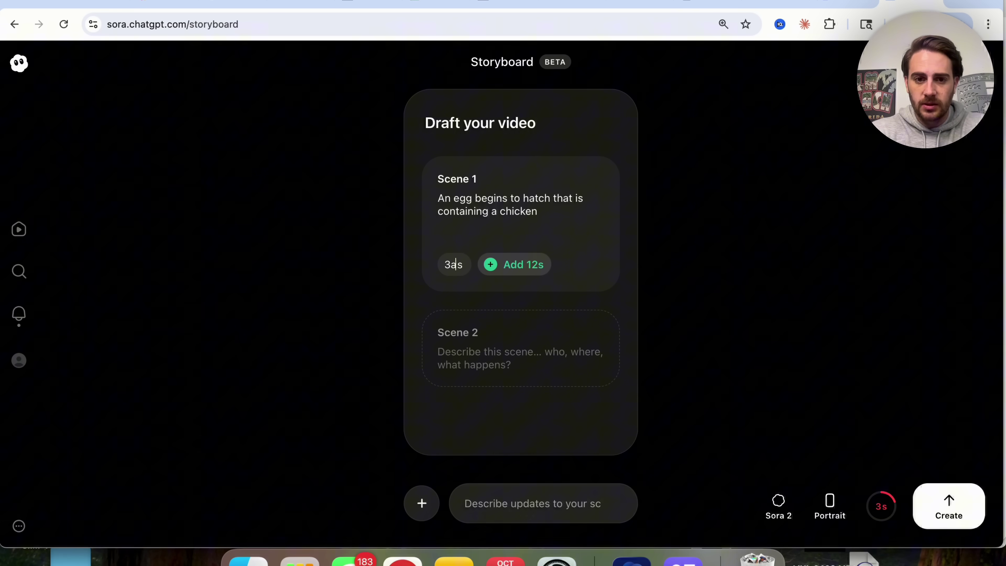
# Step: Add Scene 2 describing the chicken sensing a coming thunderstorm
pyautogui.click(507, 324)
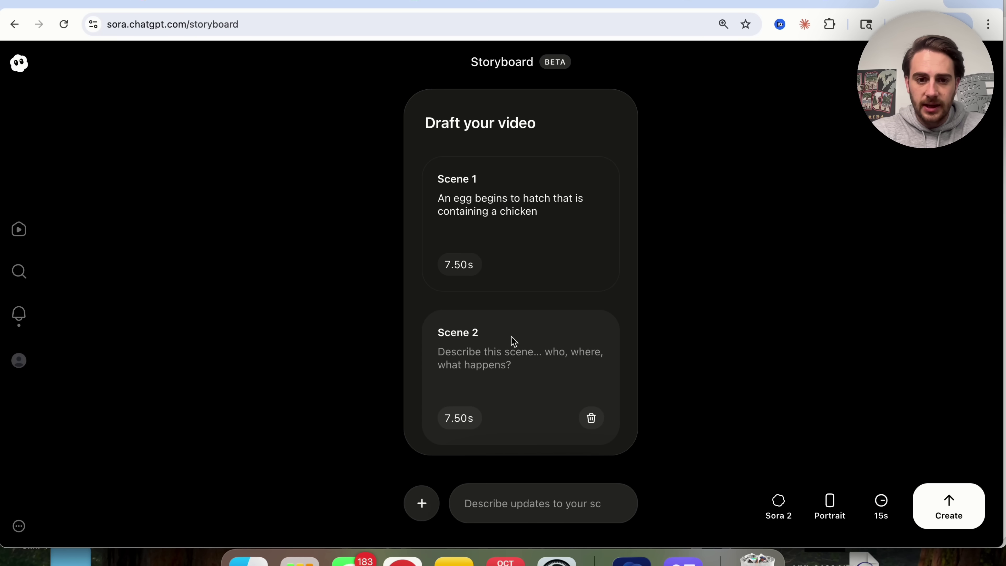
pyautogui.scroll(-1, 500, 361)
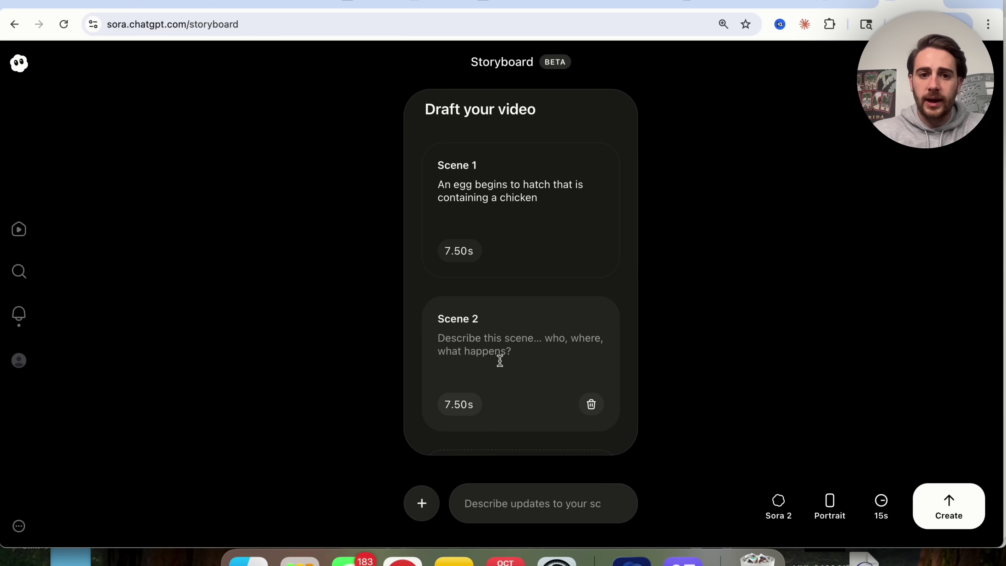
pyautogui.write('The chicken ')
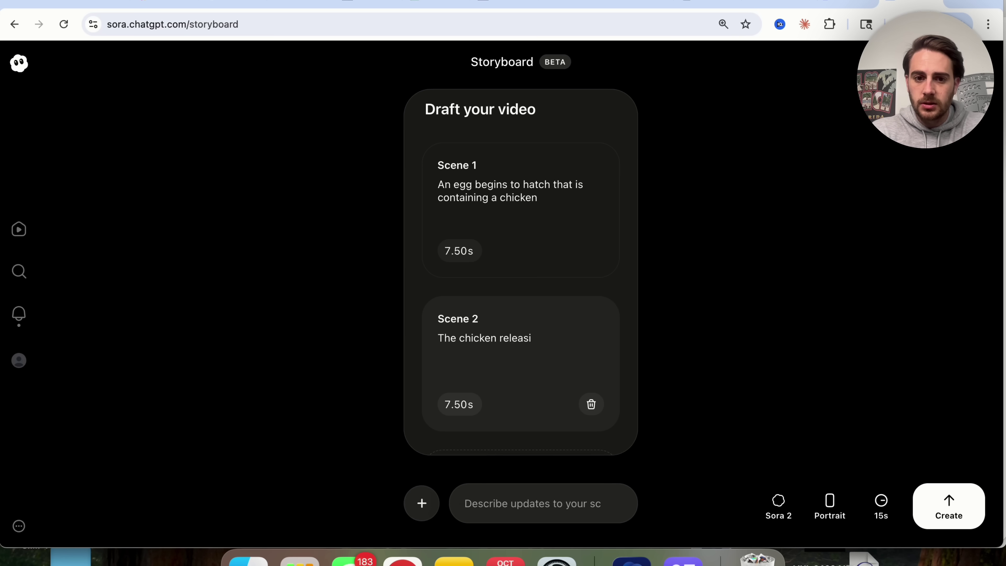
pyautogui.write('releases that')
pyautogui.press('BackSpace')
pyautogui.press('BackSpace')
pyautogui.write('ha')
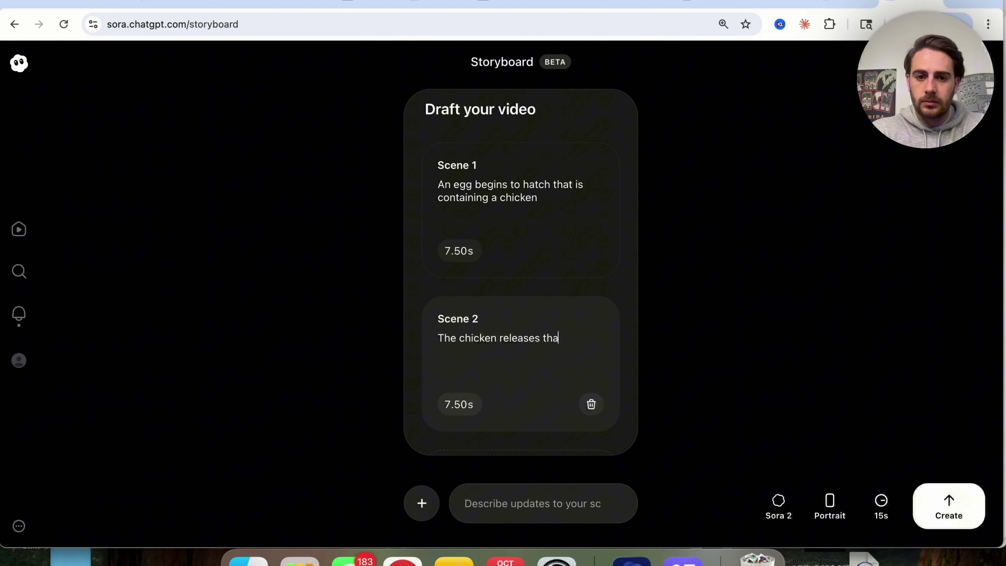
pyautogui.write('t he needs to find someone to sleep becu')
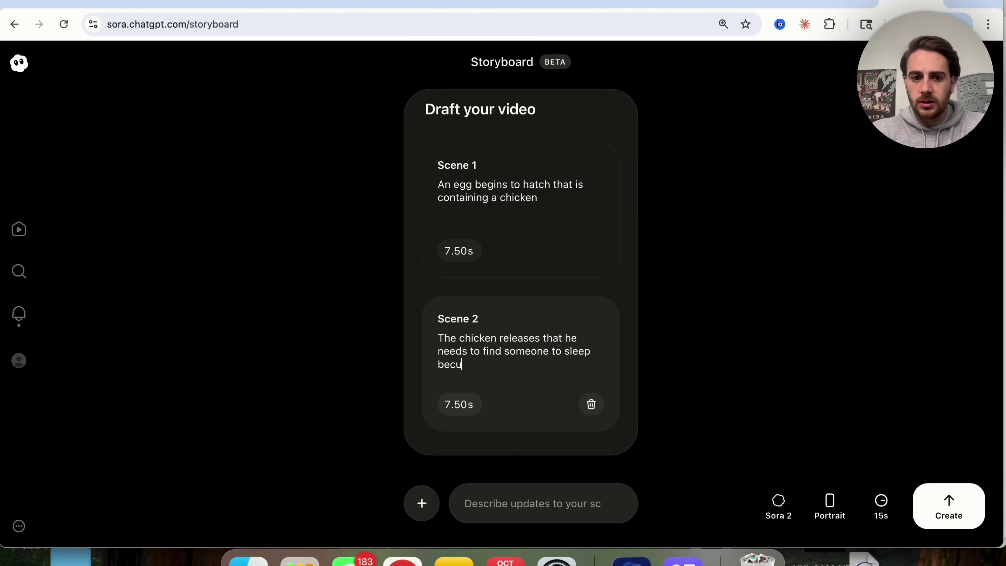
pyautogui.write('tt')
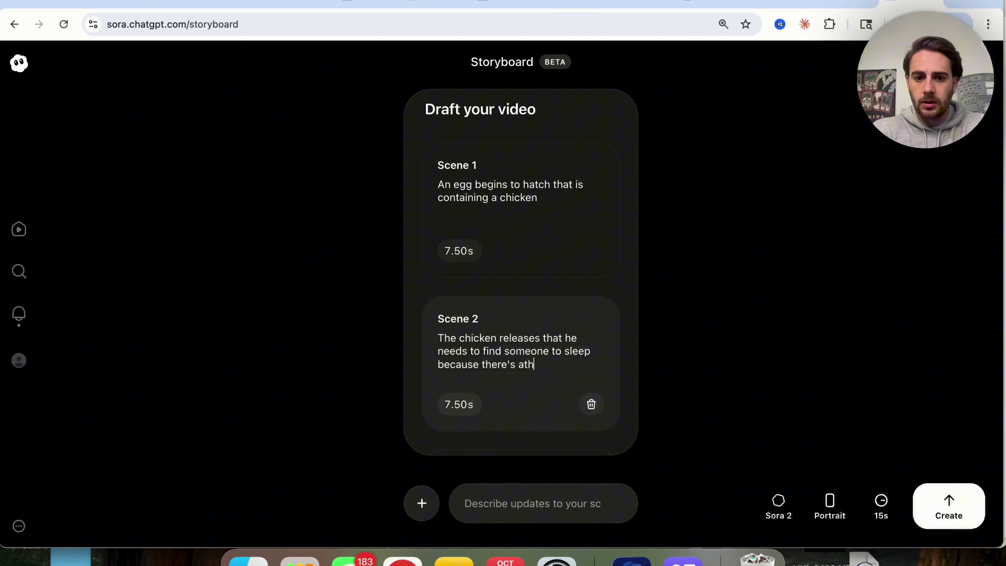
pyautogui.press('BackSpace')
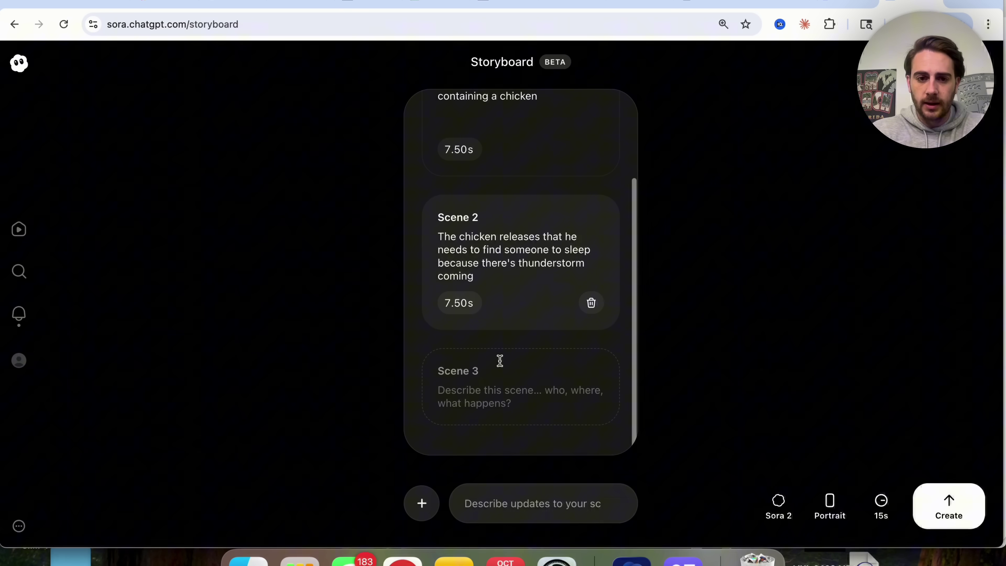
# Step: Add Scenes 3 and 4: the chicken finds somewhere to stay, then finds it infested with ants
pyautogui.click(489, 388)
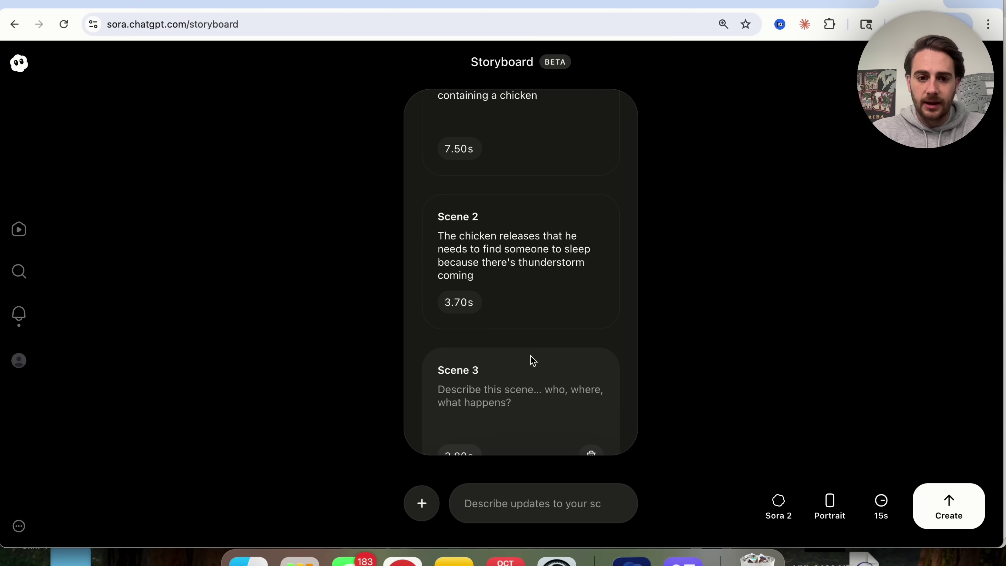
pyautogui.scroll(-2, 532, 360)
pyautogui.scroll(3, 520, 321)
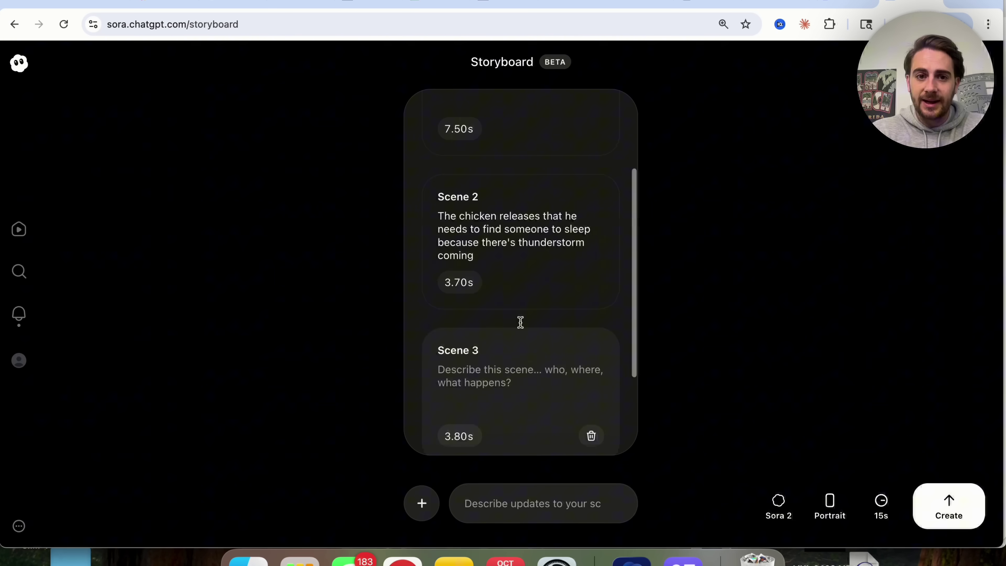
pyautogui.scroll(-4, 521, 328)
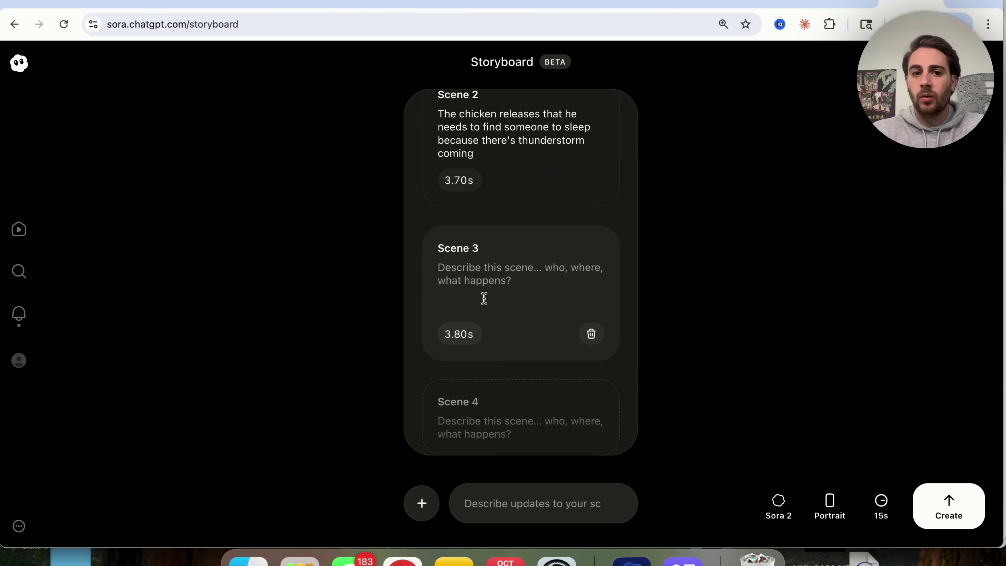
pyautogui.write('The chicken finds somewhere to stay')
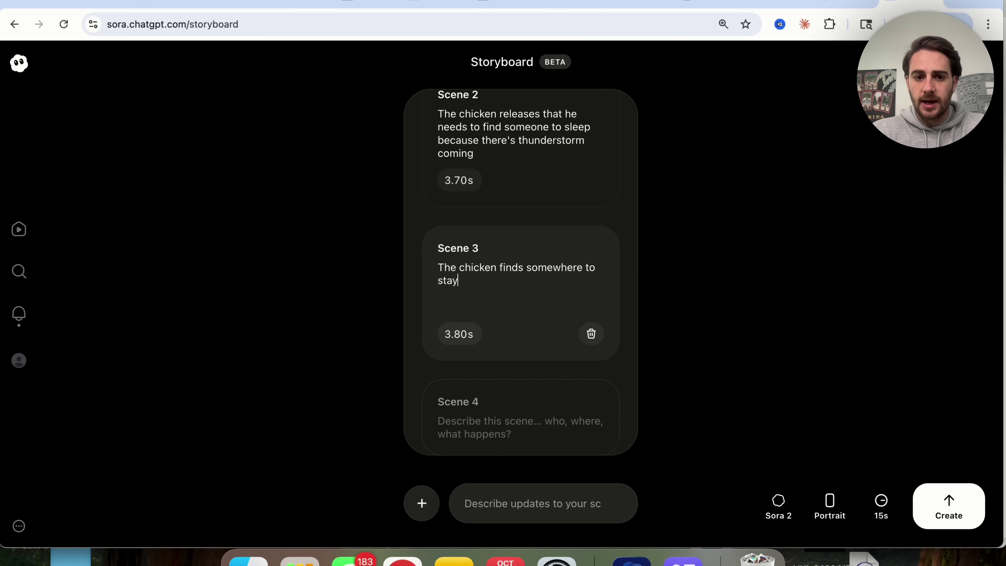
pyautogui.scroll(-2, 494, 302)
pyautogui.click(482, 384)
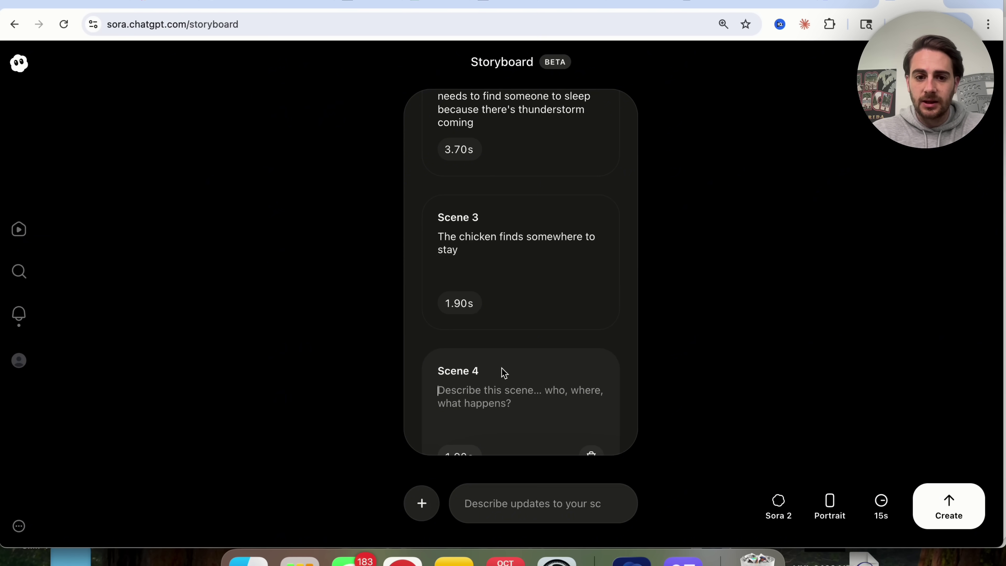
pyautogui.click(502, 368)
pyautogui.write('The chicken realizes that where he is staying is infested with ants')
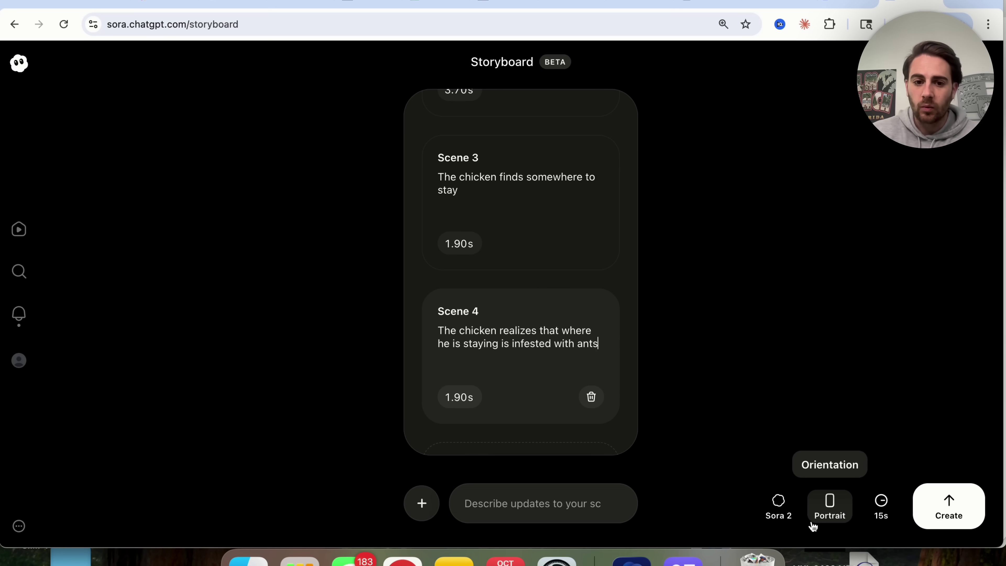
# Step: Generate the video from the storyboard, then cancel an attempt to attach a file
pyautogui.click(966, 505)
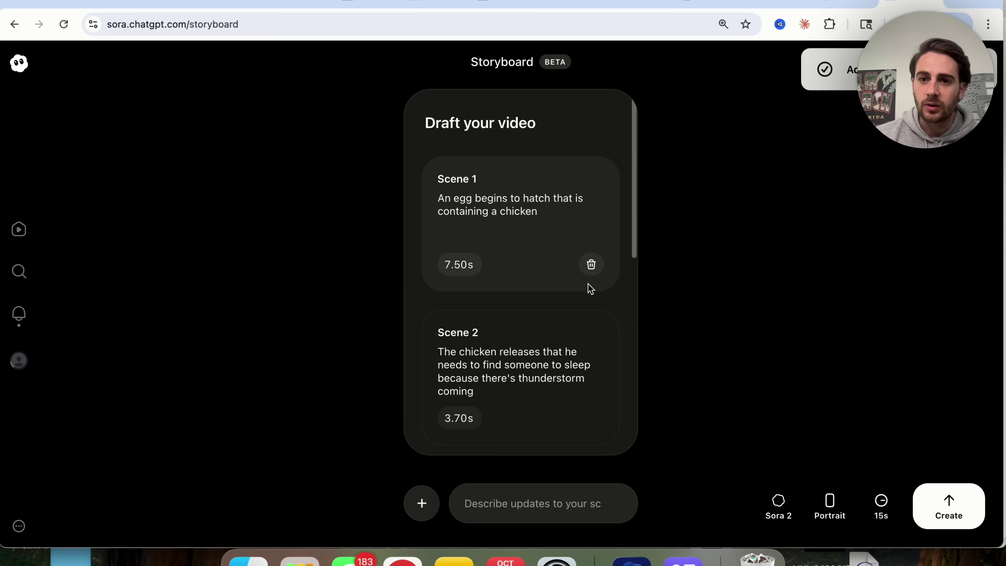
pyautogui.scroll(-7, 580, 227)
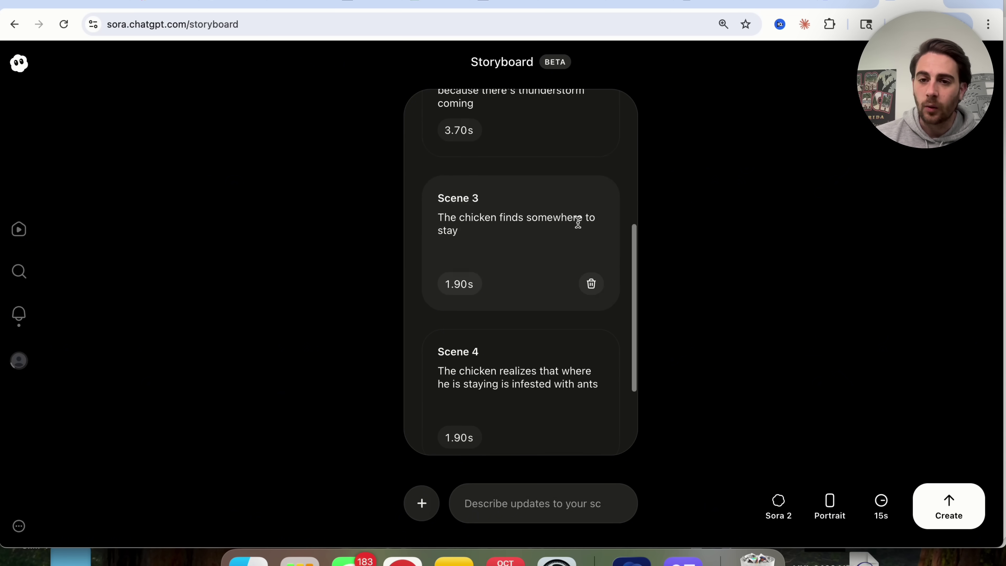
pyautogui.scroll(-3, 568, 100)
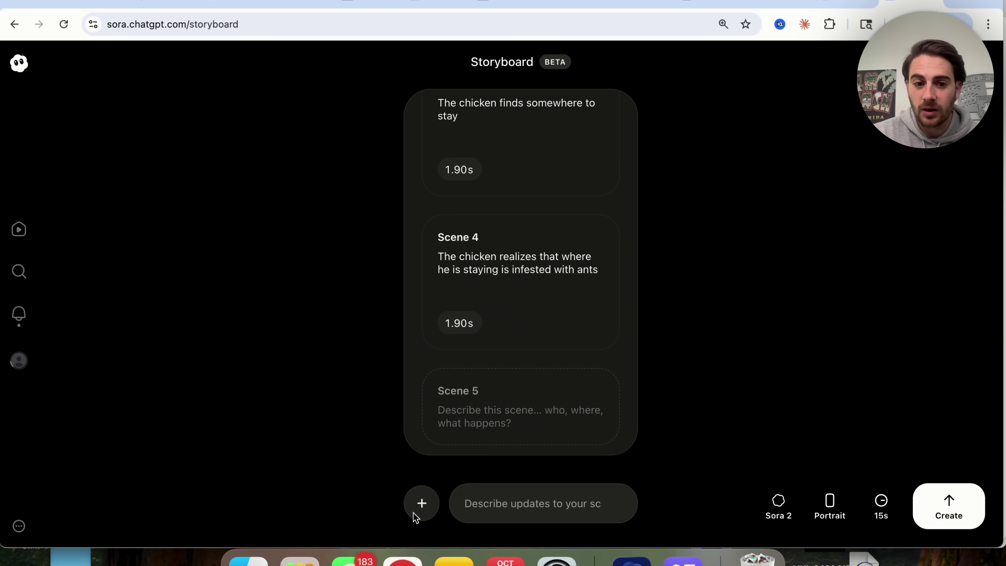
pyautogui.click(423, 501)
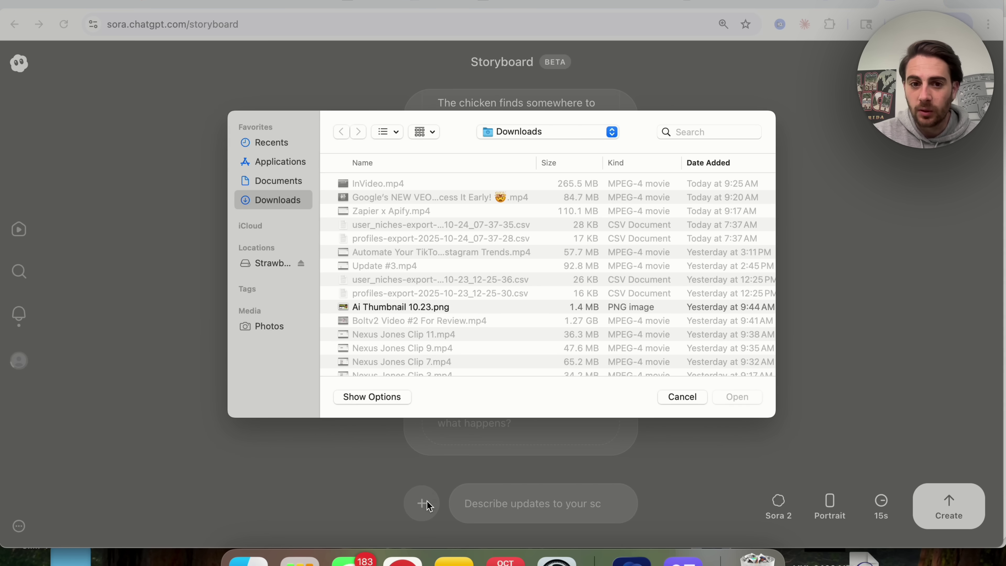
pyautogui.click(685, 401)
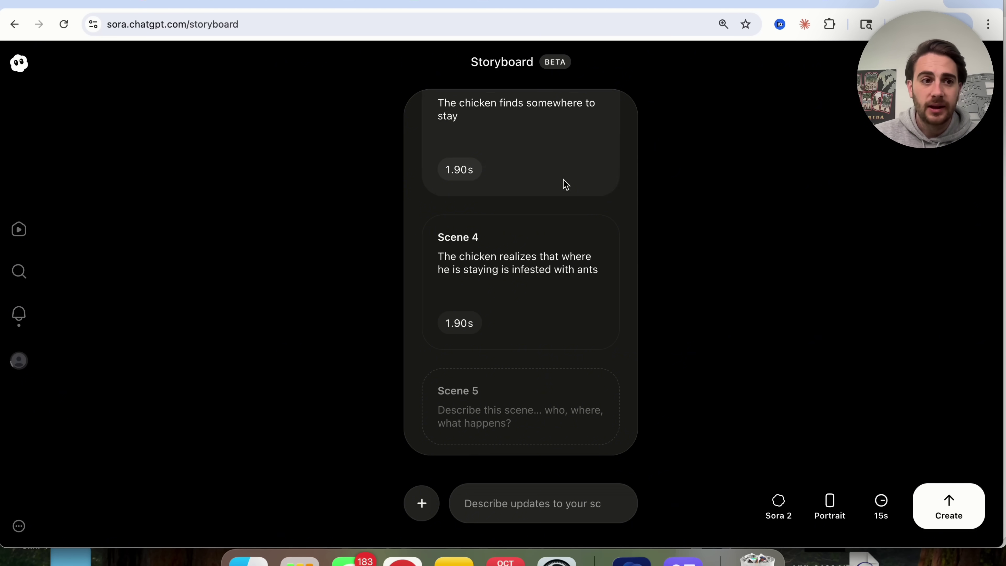
# Step: Go to the profile page and browse the posted videos and processing draft
pyautogui.click(18, 361)
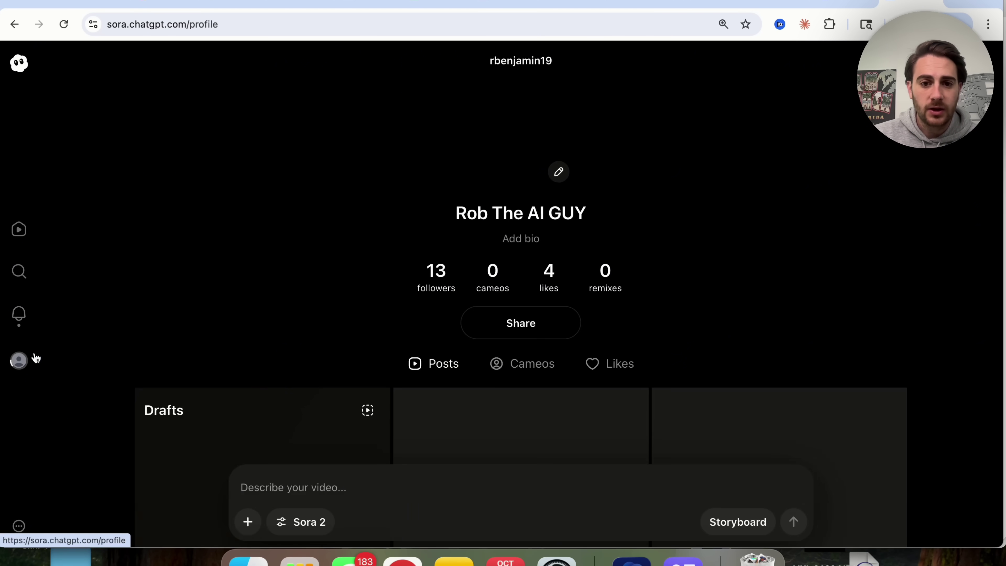
pyautogui.scroll(-4, 190, 355)
pyautogui.scroll(4, 234, 386)
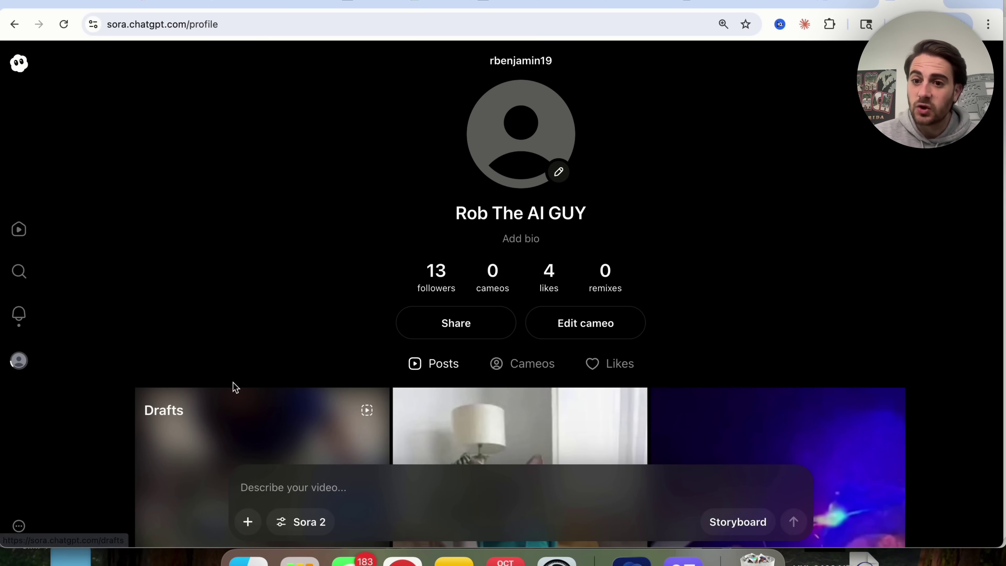
pyautogui.scroll(-5, 234, 387)
pyautogui.scroll(-2, 238, 368)
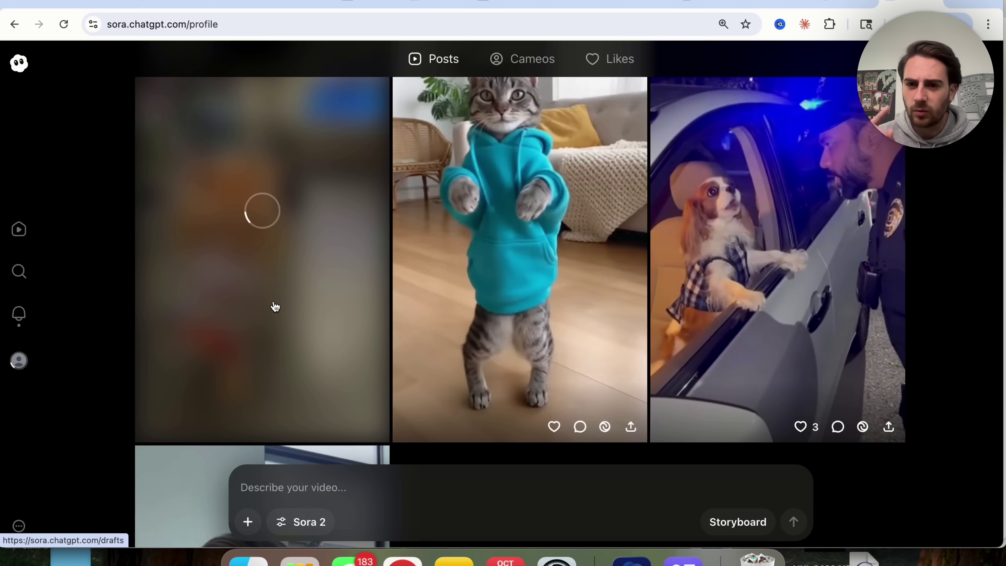
# Step: Open the chick-hatching draft from Drafts, play it with volume raised, pause it, and show its options
pyautogui.click(275, 306)
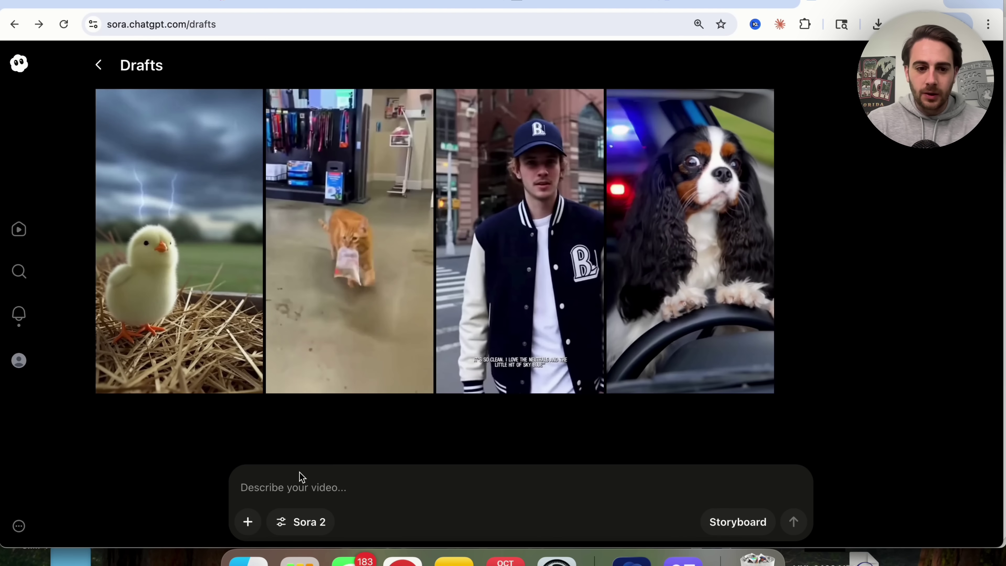
pyautogui.click(180, 260)
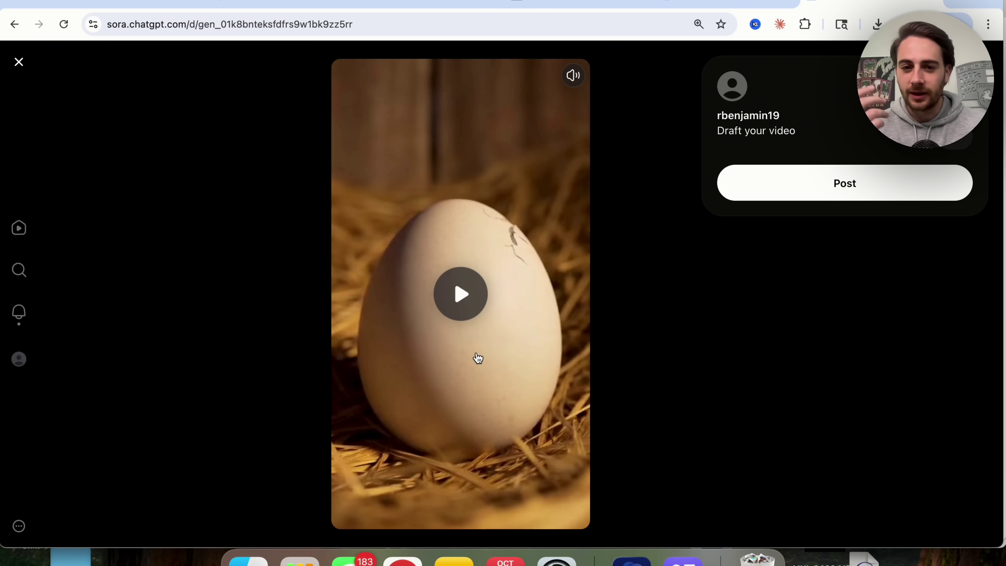
pyautogui.press('XF86AudioRaiseVolume')
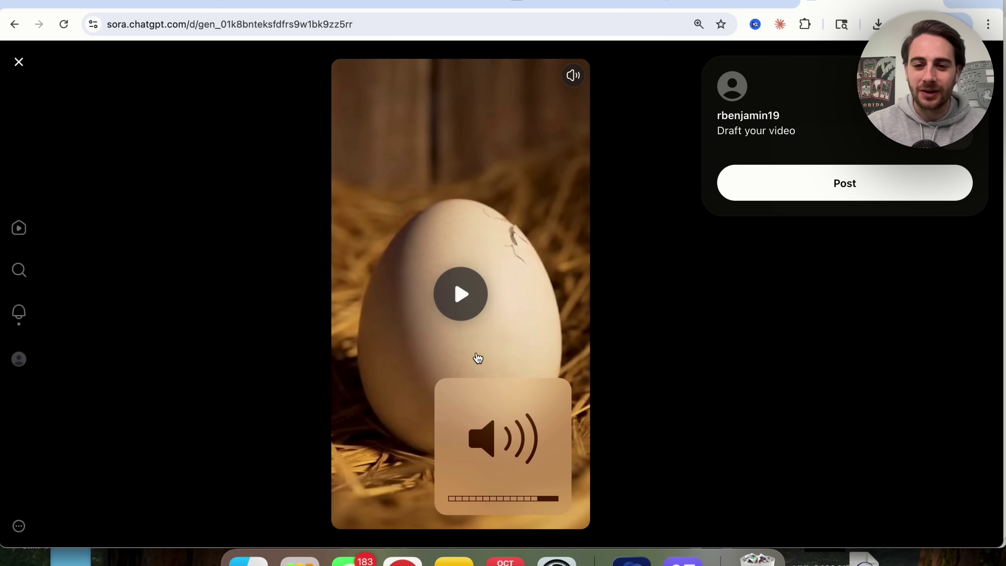
pyautogui.click(467, 303)
pyautogui.press('XF86AudioRaiseVolume')
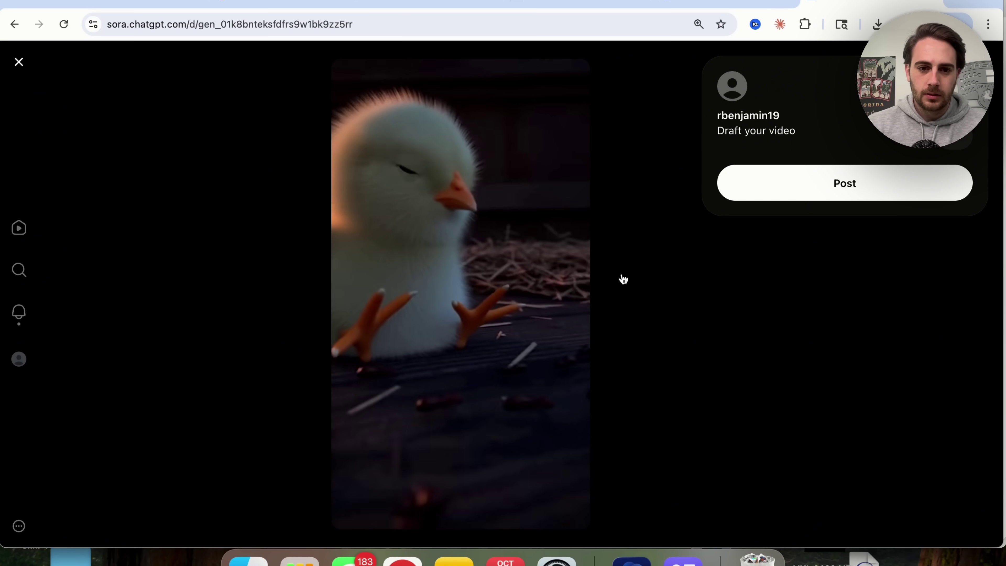
pyautogui.click(442, 315)
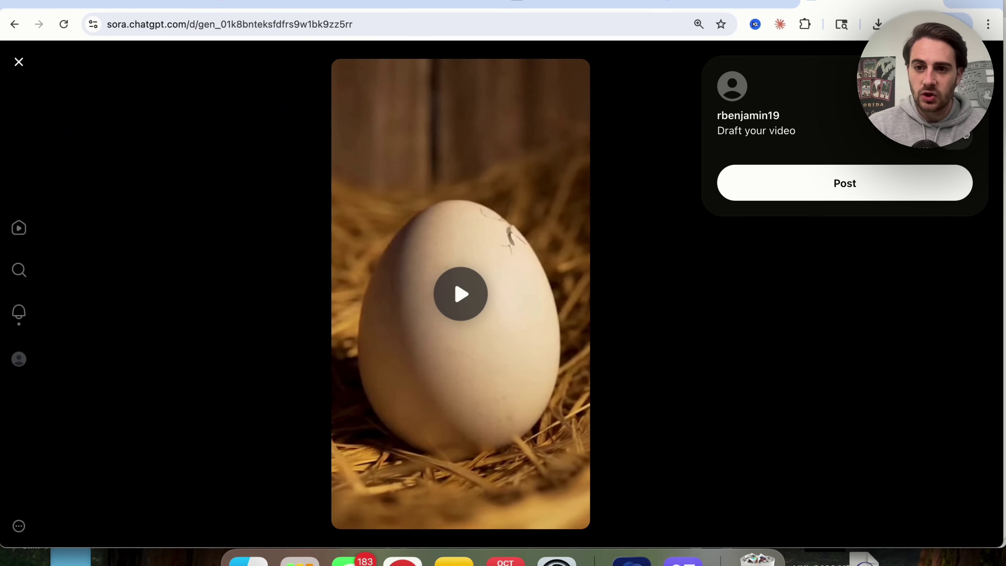
pyautogui.click(970, 86)
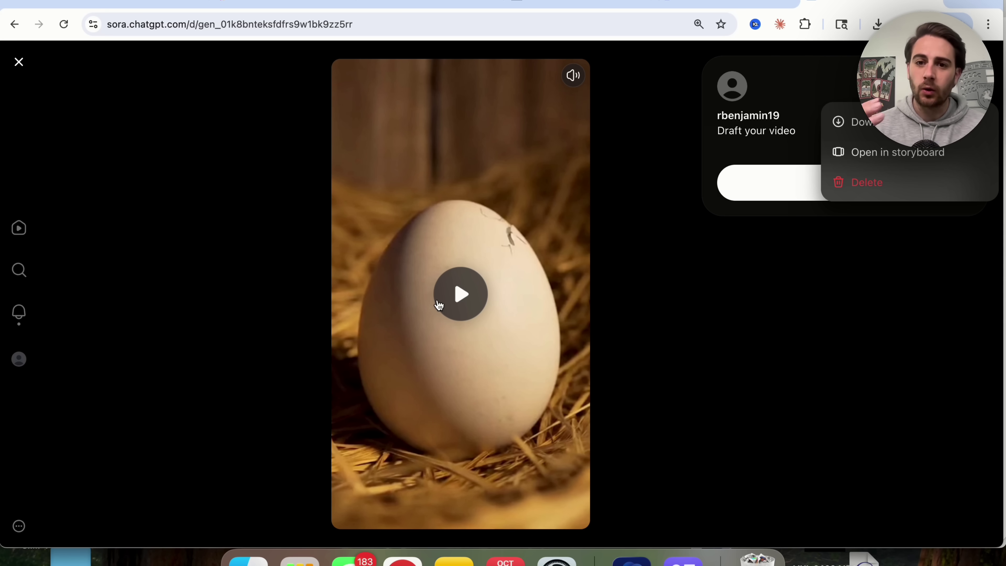
# Step: Reopen the chick draft in the Storyboard editor and scroll through its scenes
pyautogui.click(875, 155)
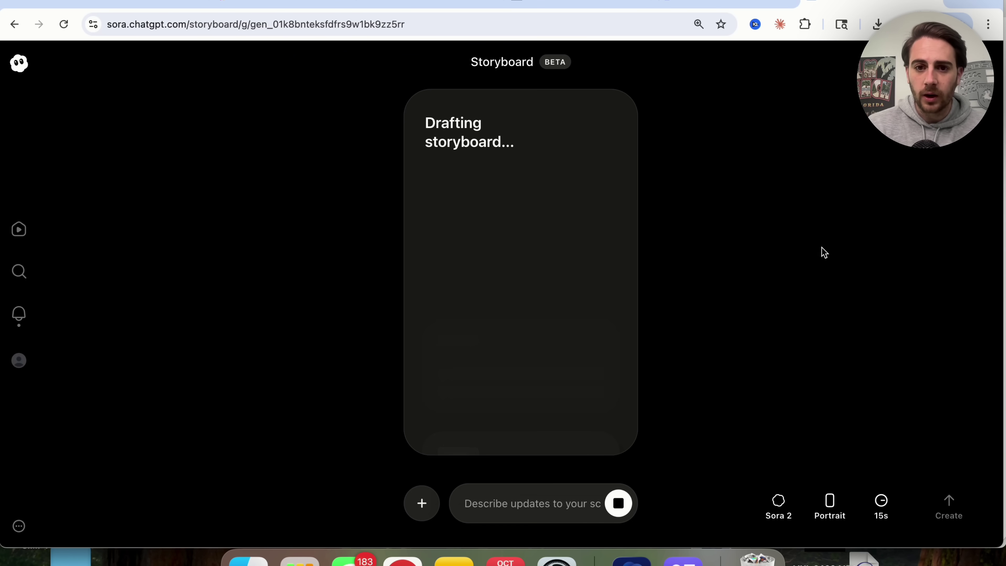
pyautogui.scroll(-7, 458, 277)
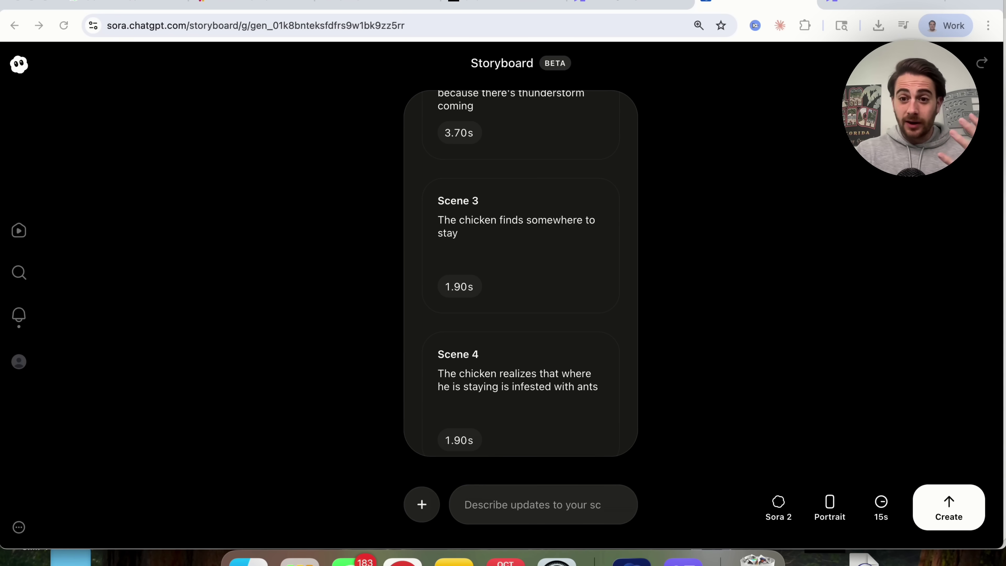
# Step: Load the ChatGPT site in a new Chrome tab, then bring up the ChatGPT Atlas browser
pyautogui.click(962, 4)
pyautogui.write('chat.openai.com')
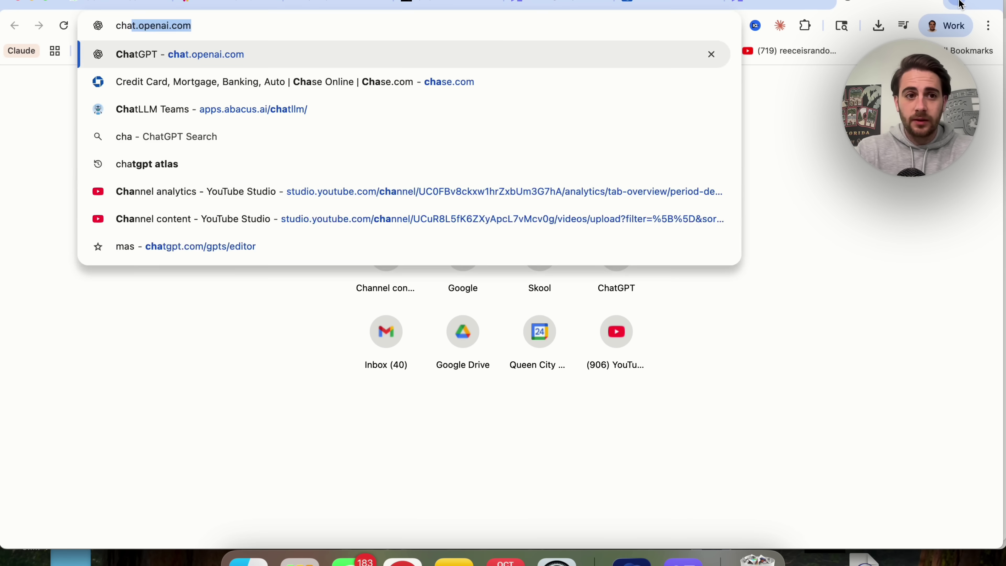
pyautogui.press('Return')
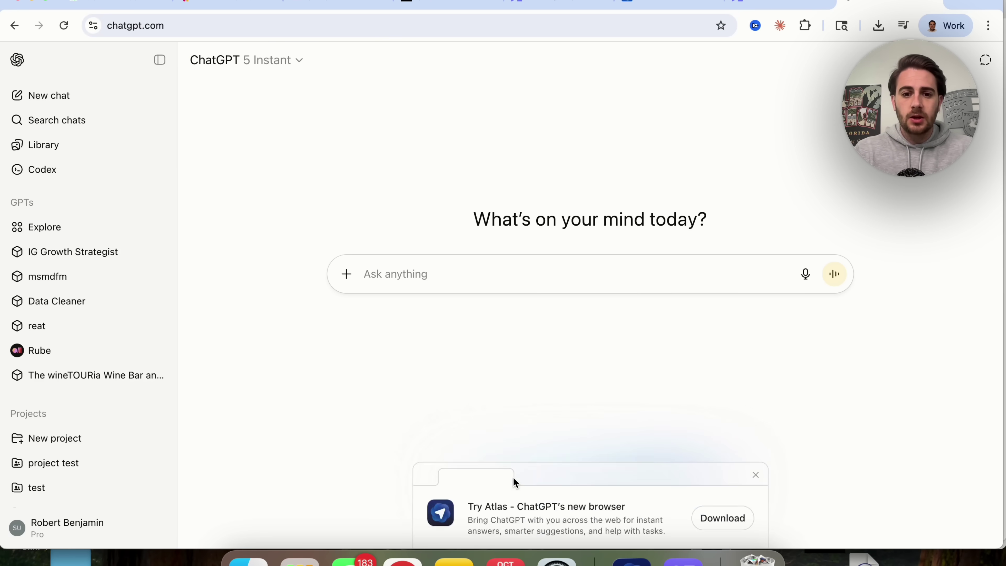
pyautogui.scroll(5, 503, 448)
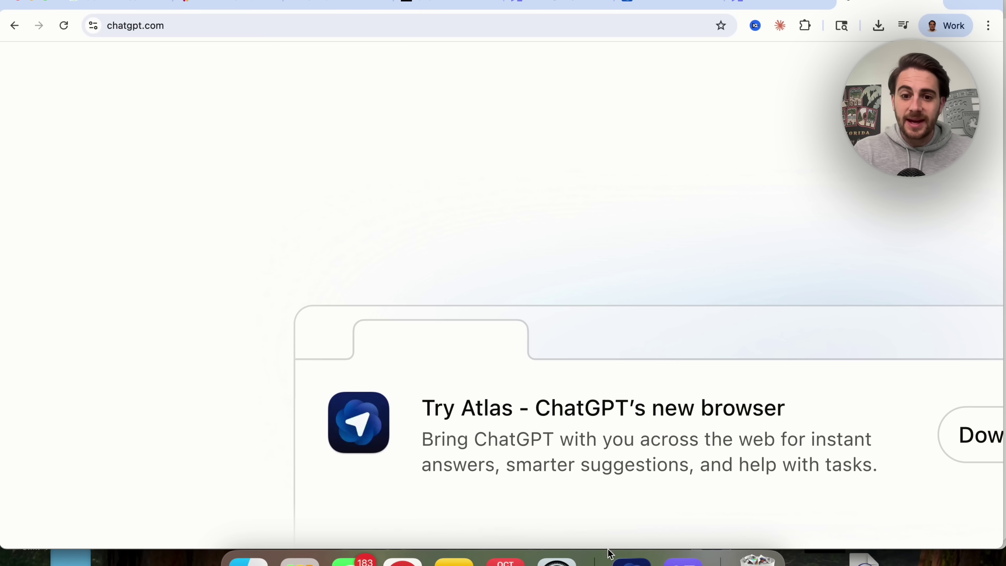
pyautogui.click(631, 559)
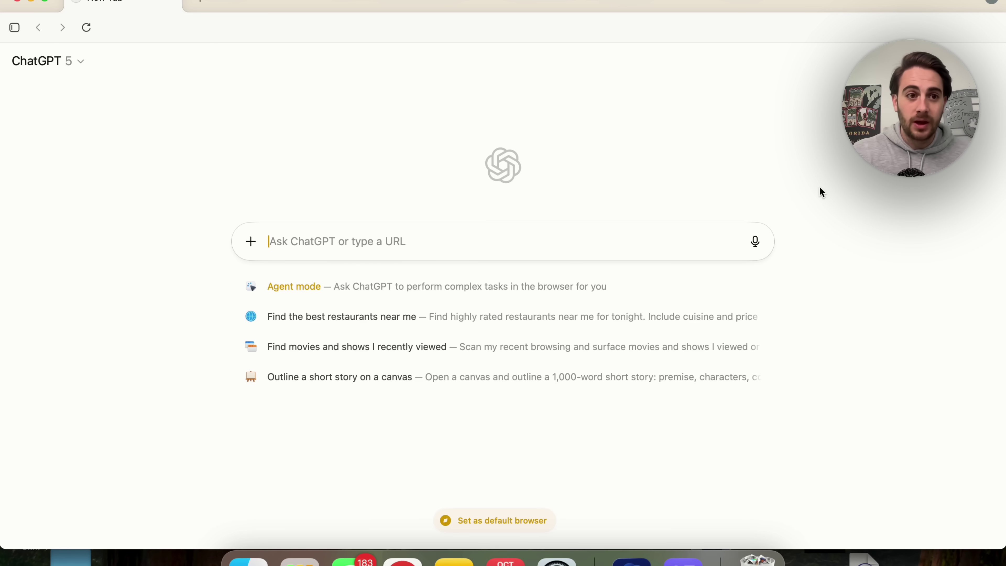
# Step: Load YouTube in a new ChatGPT Atlas tab
pyautogui.click(200, 2)
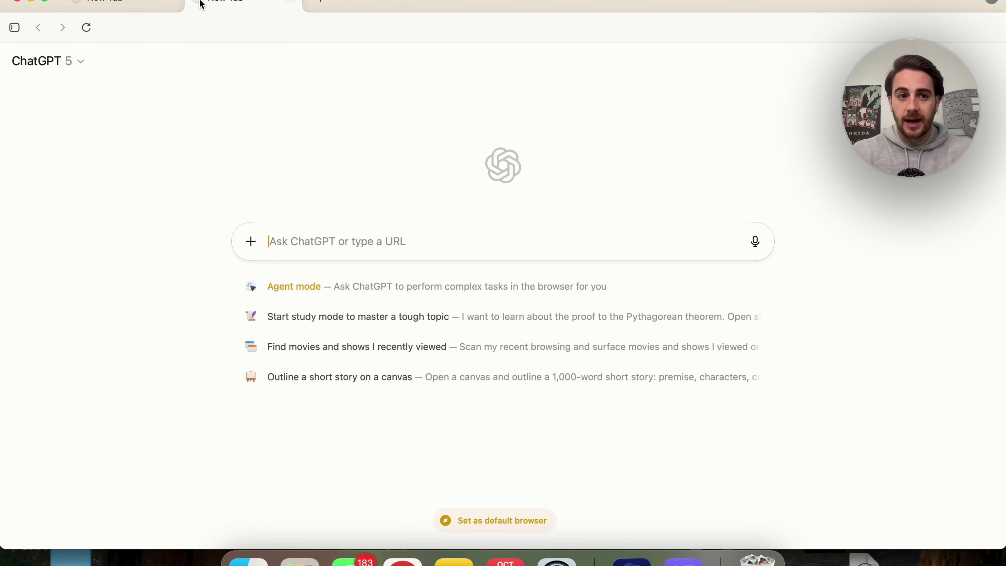
pyautogui.write('youtube.com')
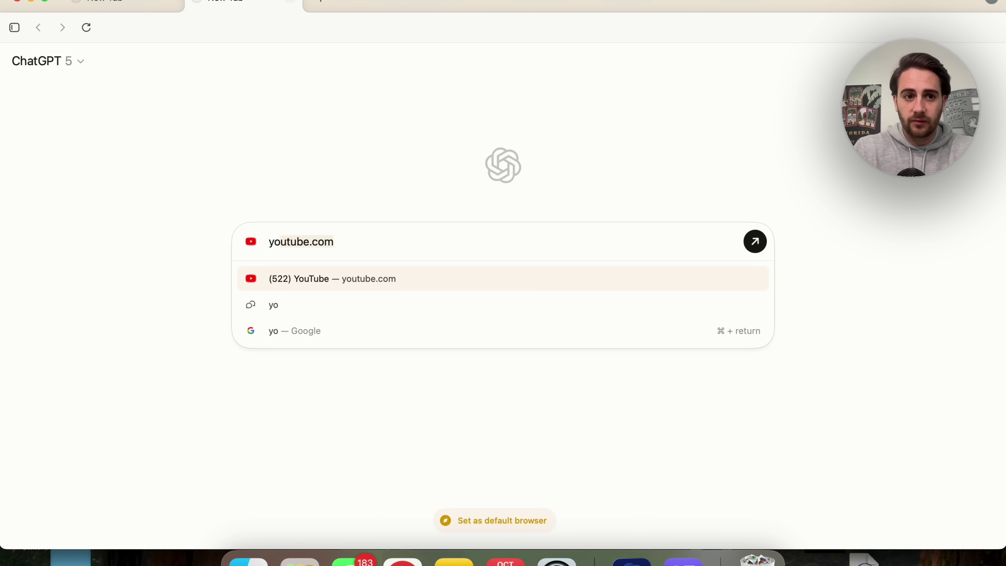
pyautogui.press('Return')
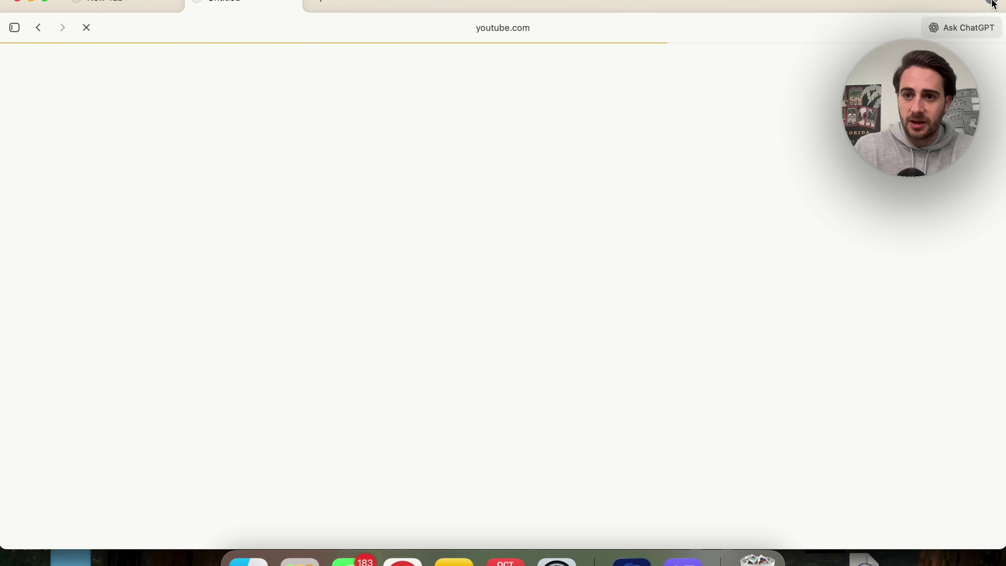
# Step: Show the Atlas main menu and its Bookmarks, Downloads, Extensions and Passwords submenus
pyautogui.click(992, 3)
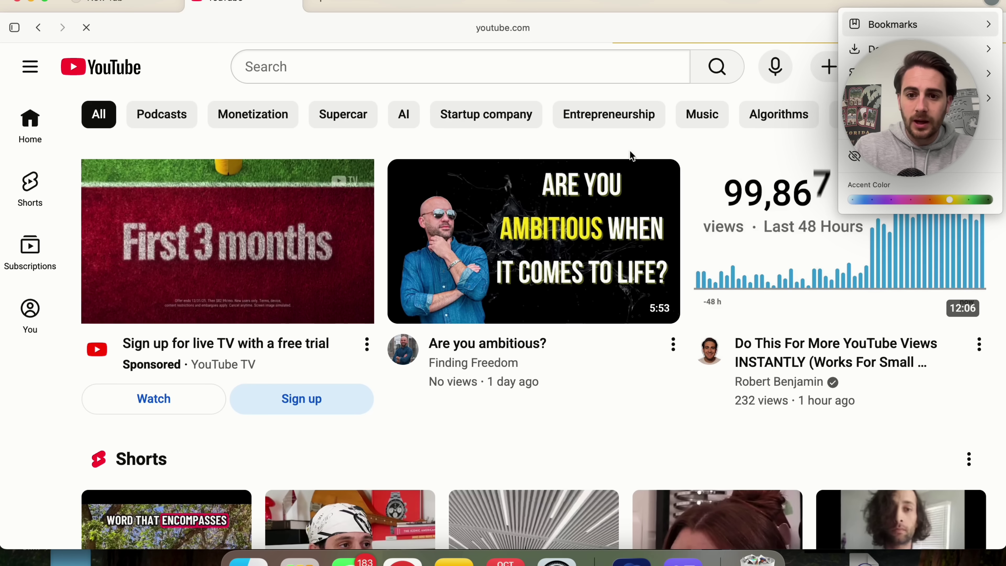
pyautogui.click(991, 4)
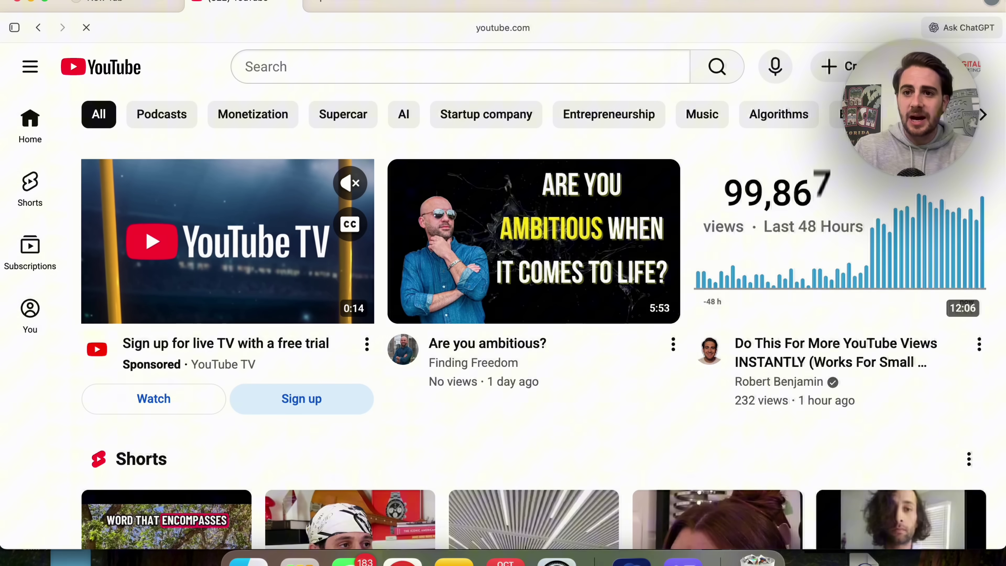
pyautogui.click(991, 4)
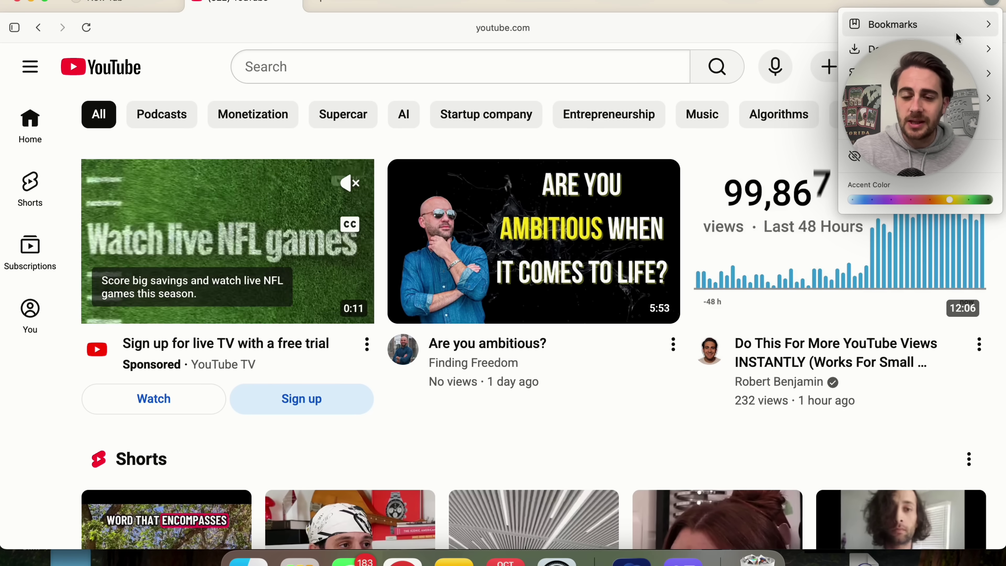
pyautogui.moveTo(956, 31)
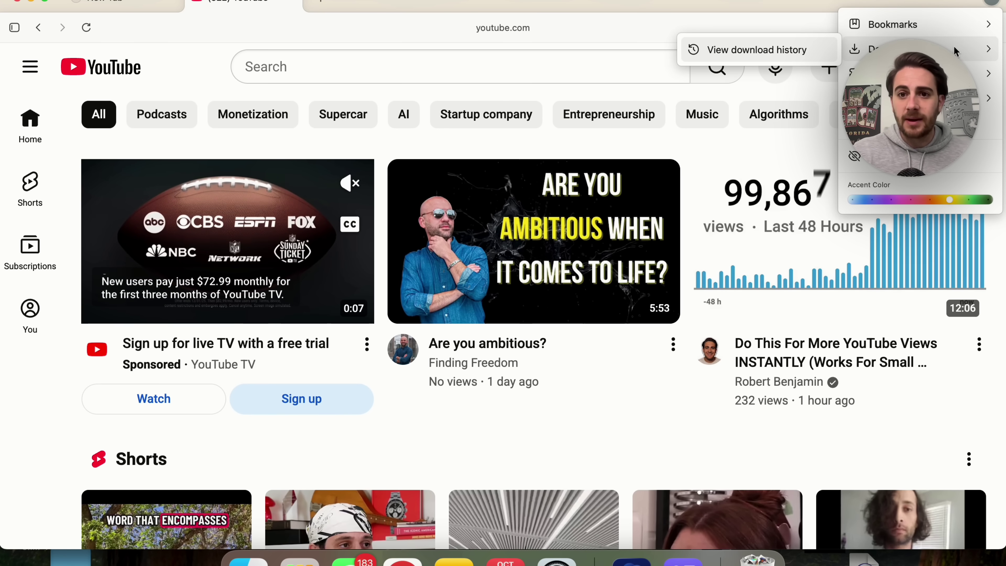
pyautogui.moveTo(953, 74)
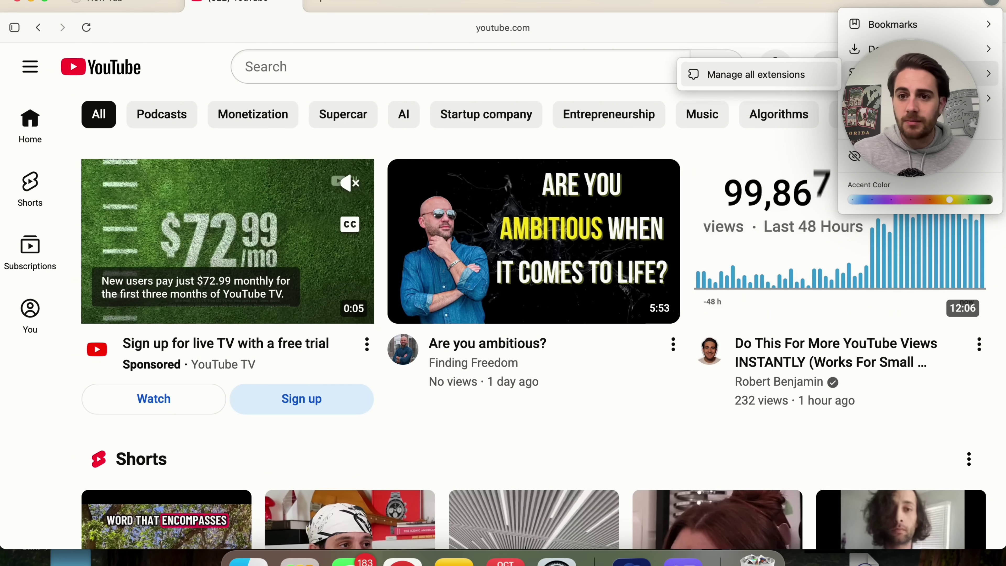
pyautogui.moveTo(953, 98)
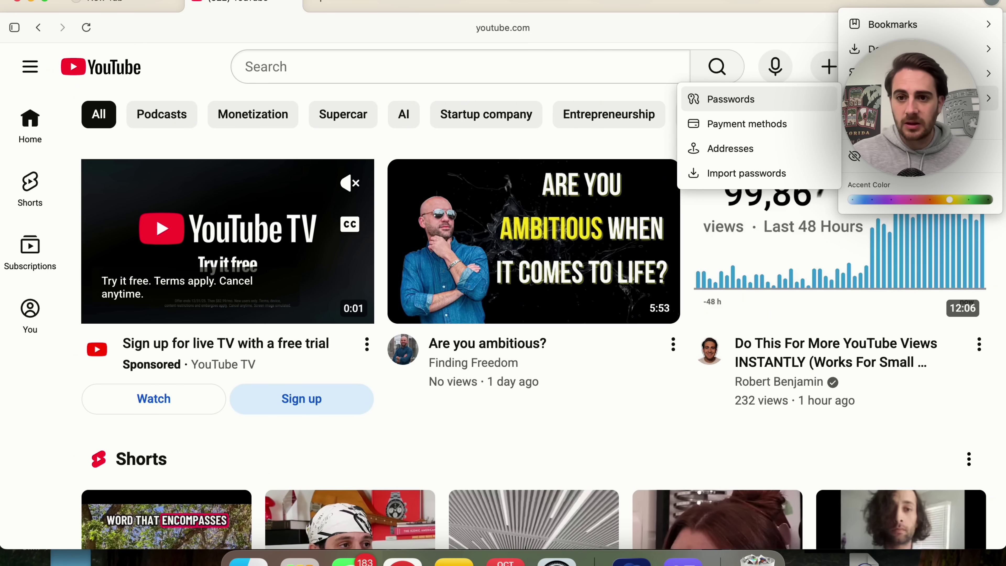
# Step: Review Atlas settings for Web Browsing, Agent Mode, Data Controls and Personalization, then close Settings
pyautogui.press('super+comma')
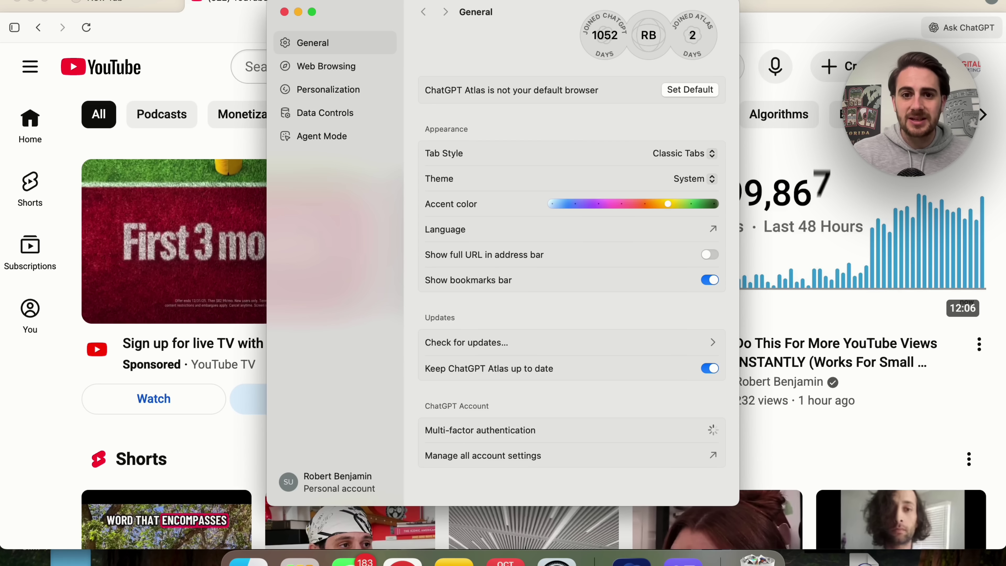
pyautogui.click(843, 199)
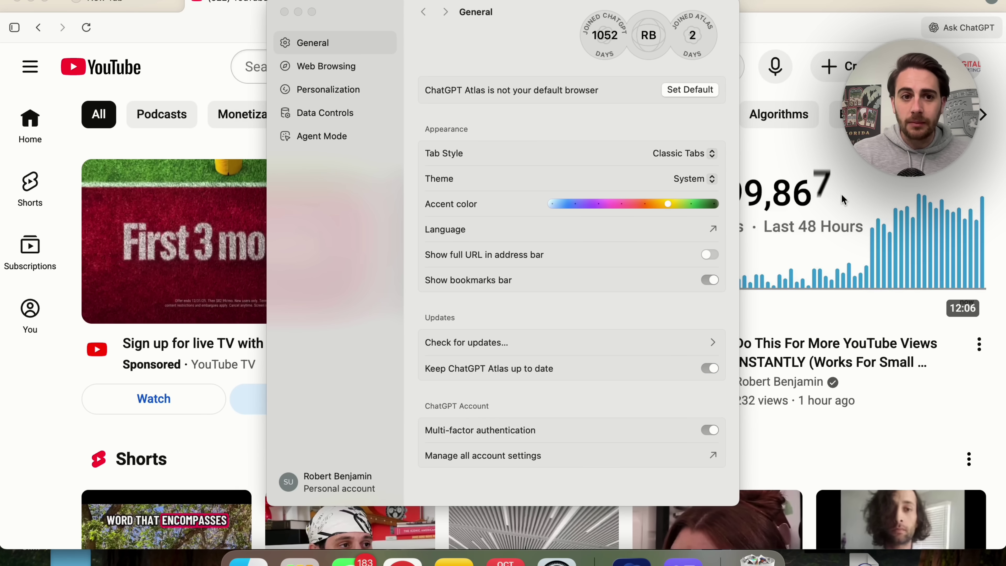
pyautogui.click(329, 66)
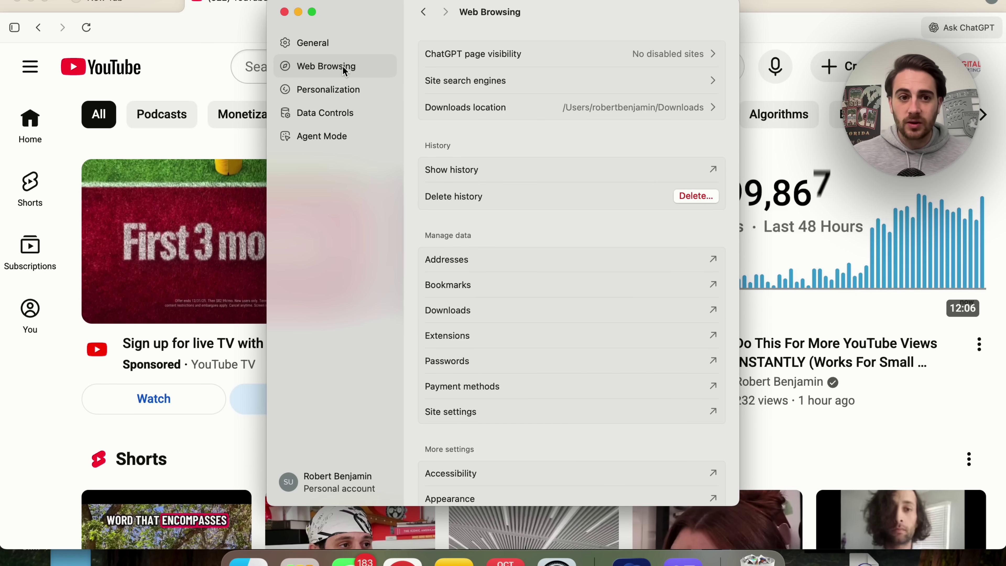
pyautogui.click(326, 136)
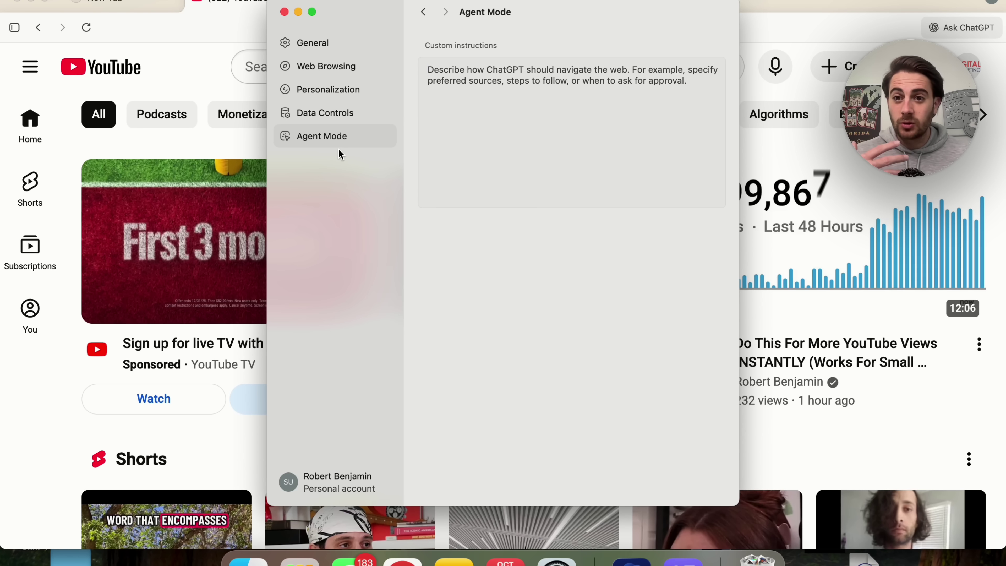
pyautogui.click(313, 117)
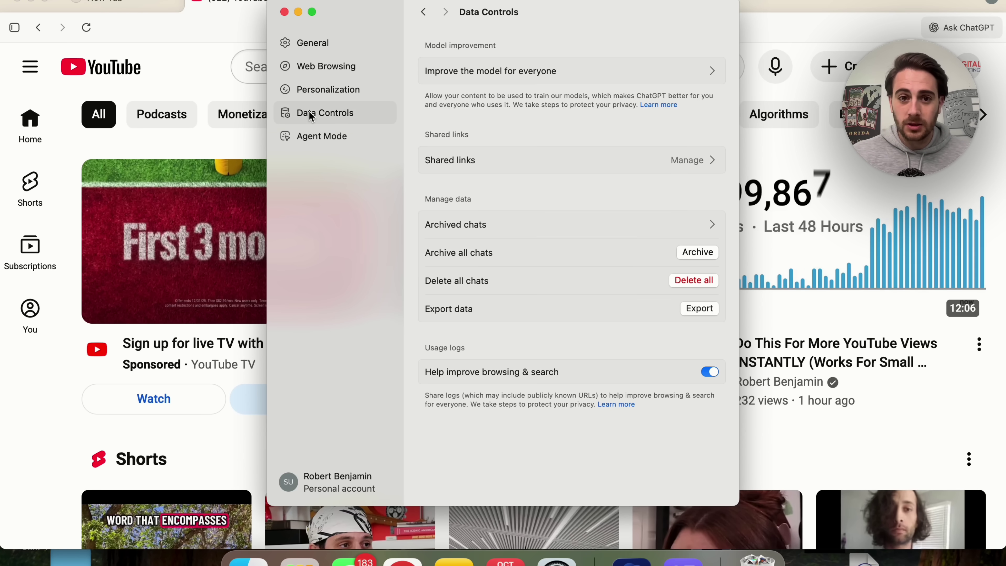
pyautogui.click(368, 93)
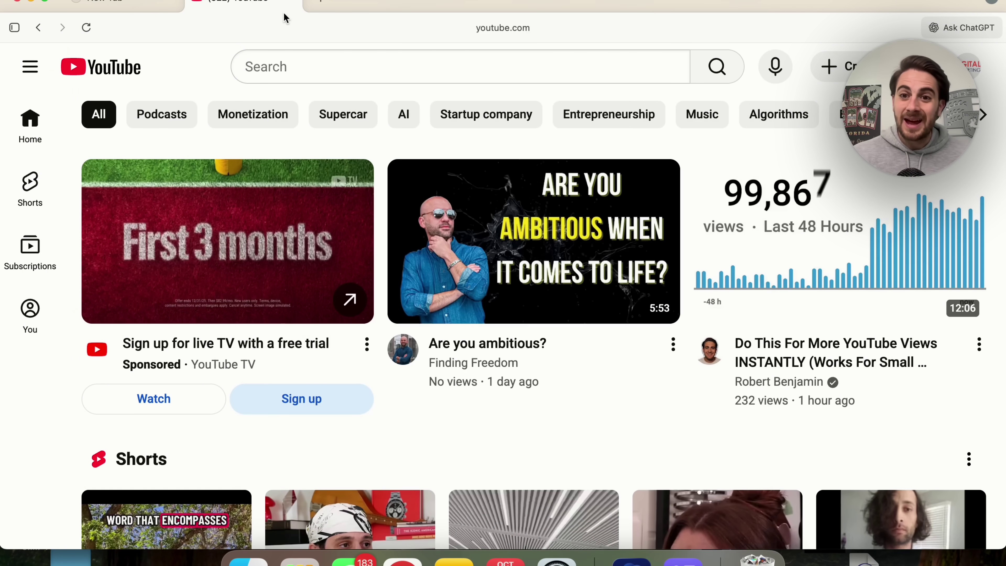
pyautogui.click(284, 12)
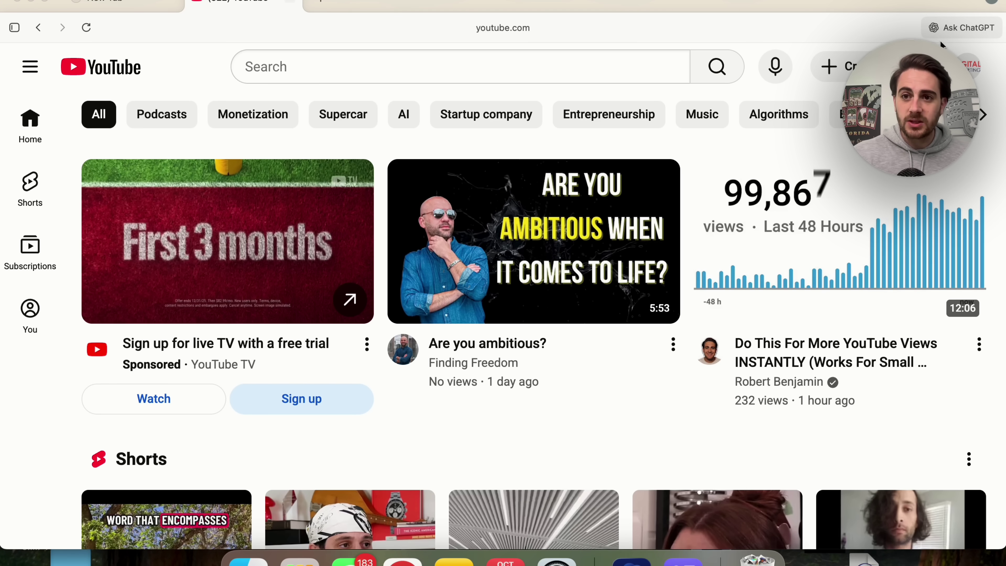
# Step: Open the Ask ChatGPT sidebar and bring up the Gmail thread with the angry drafted reply
pyautogui.click(959, 28)
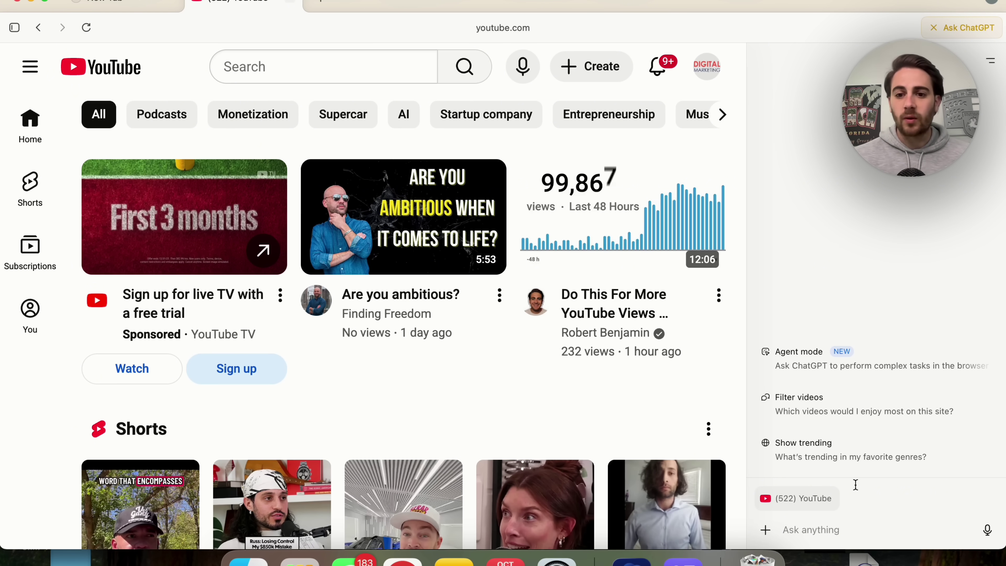
pyautogui.moveTo(812, 505)
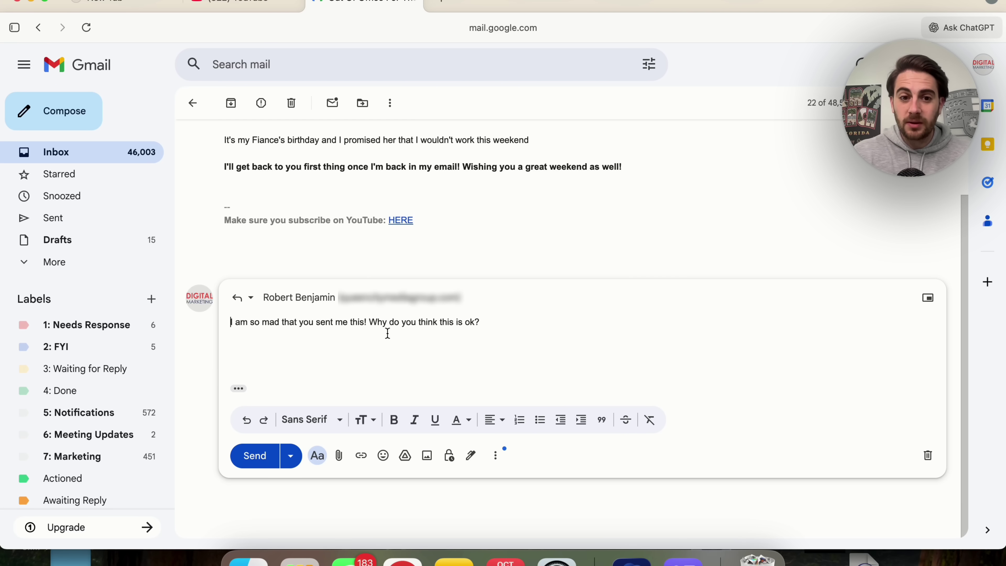
# Step: Rewrite the angry reply via ChatGPT with 'make this email longer and way nicer', removing the sign-off
pyautogui.tripleClick(369, 322)
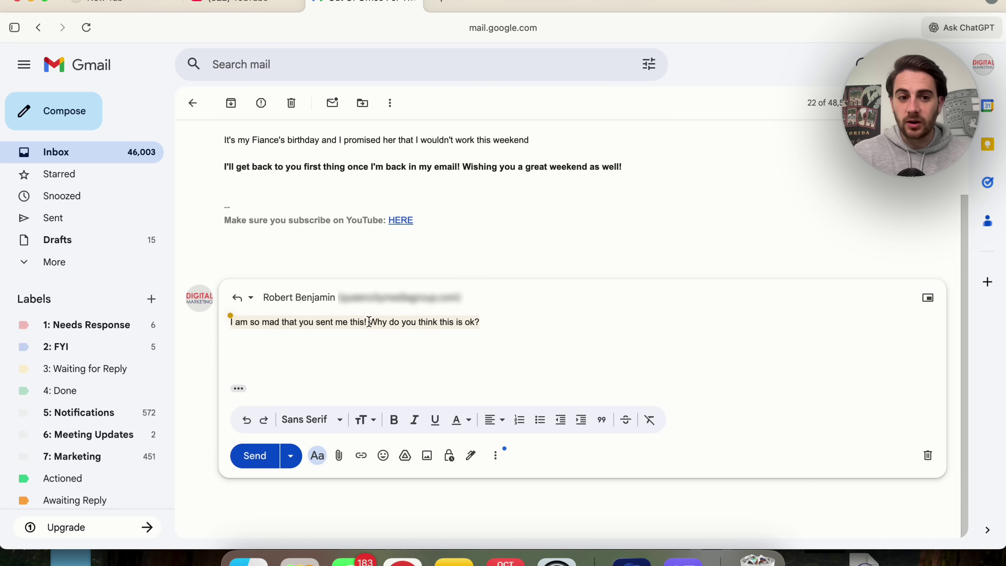
pyautogui.click(228, 312)
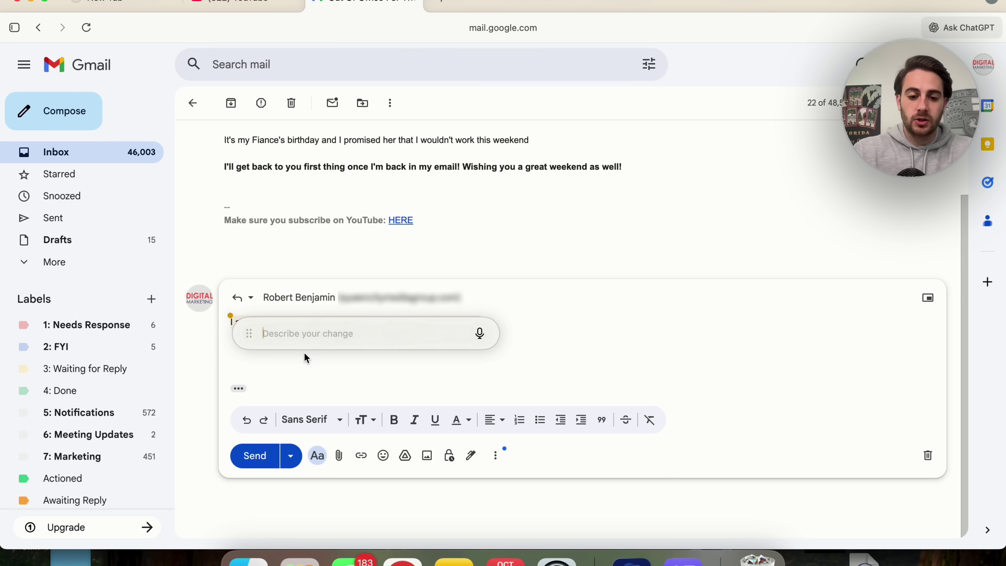
pyautogui.write('make this email longer and way nic')
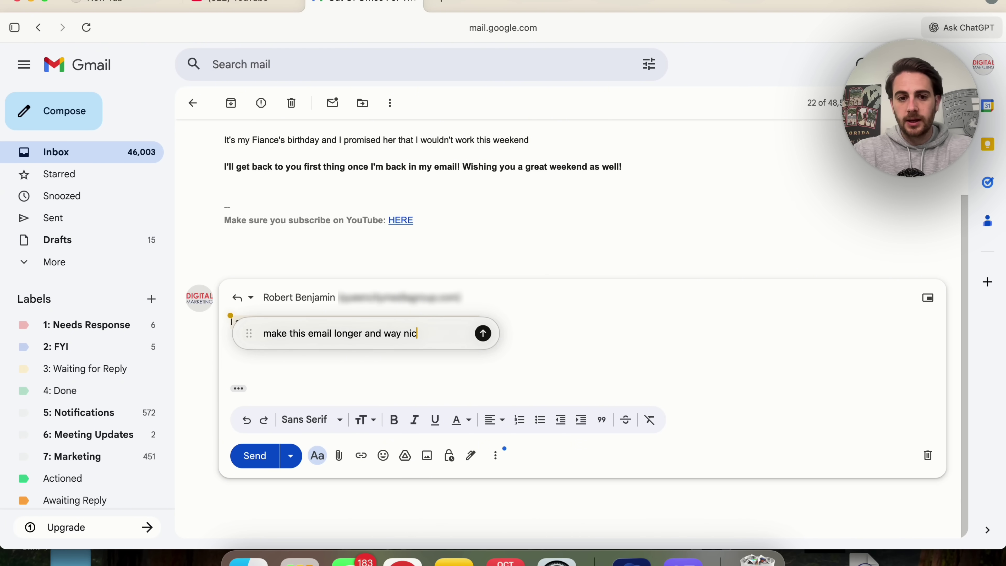
pyautogui.write('er')
pyautogui.press('Return')
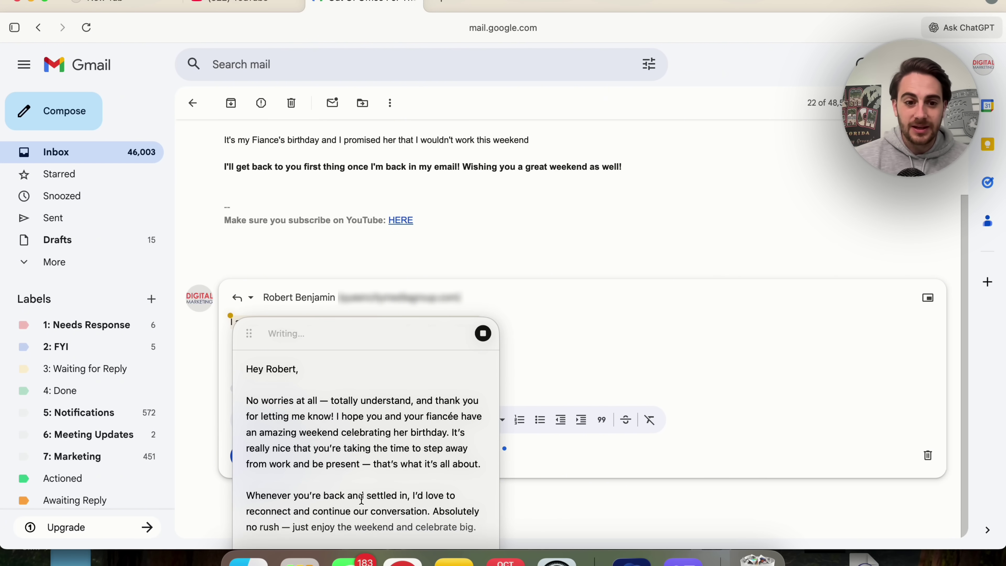
pyautogui.scroll(-2, 362, 499)
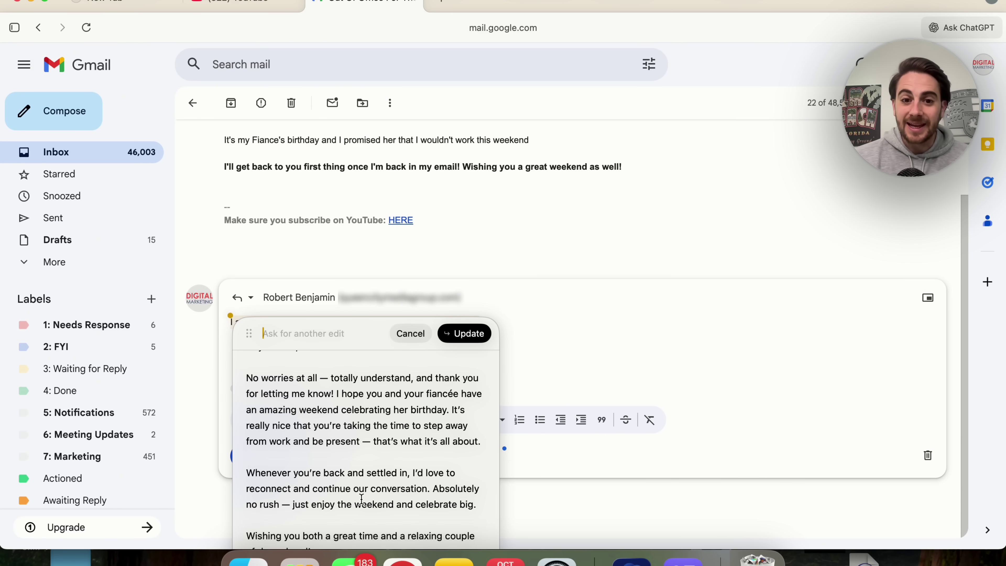
pyautogui.click(460, 338)
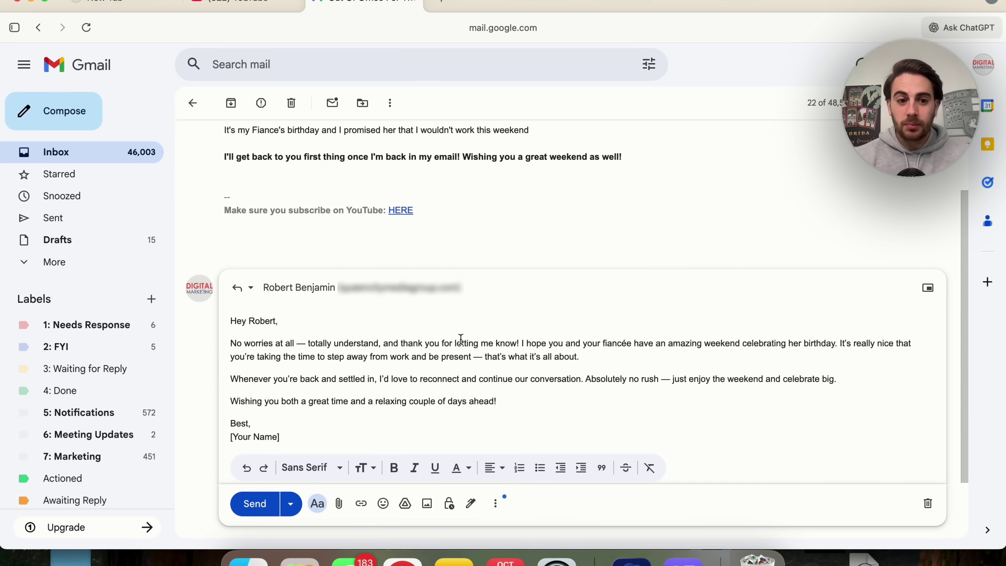
pyautogui.moveTo(230, 430); pyautogui.dragTo(230, 420)
pyautogui.press('BackSpace')
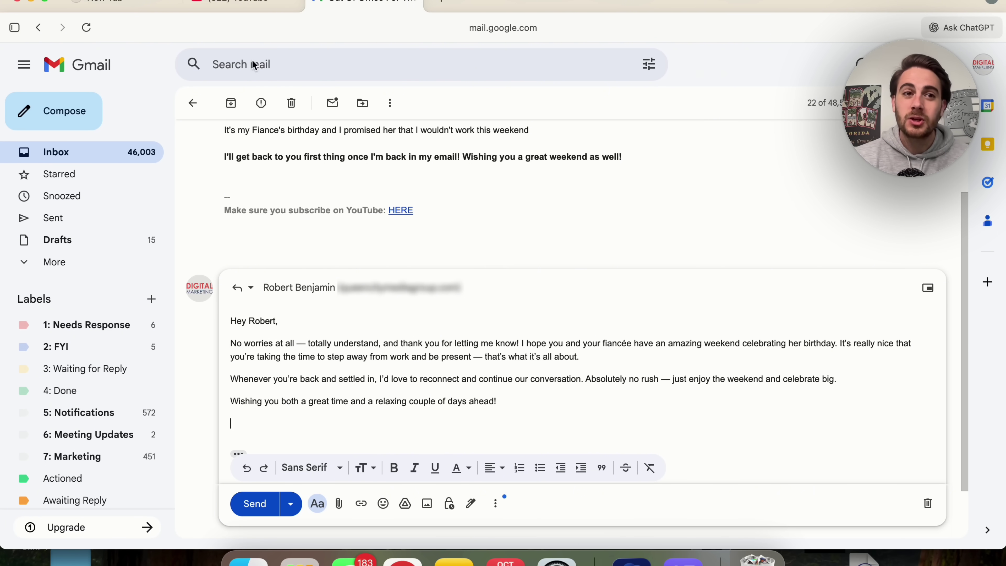
# Step: On the new-tab start page, turn on Agent mode set to Logged out and focus the task field
pyautogui.click(121, 8)
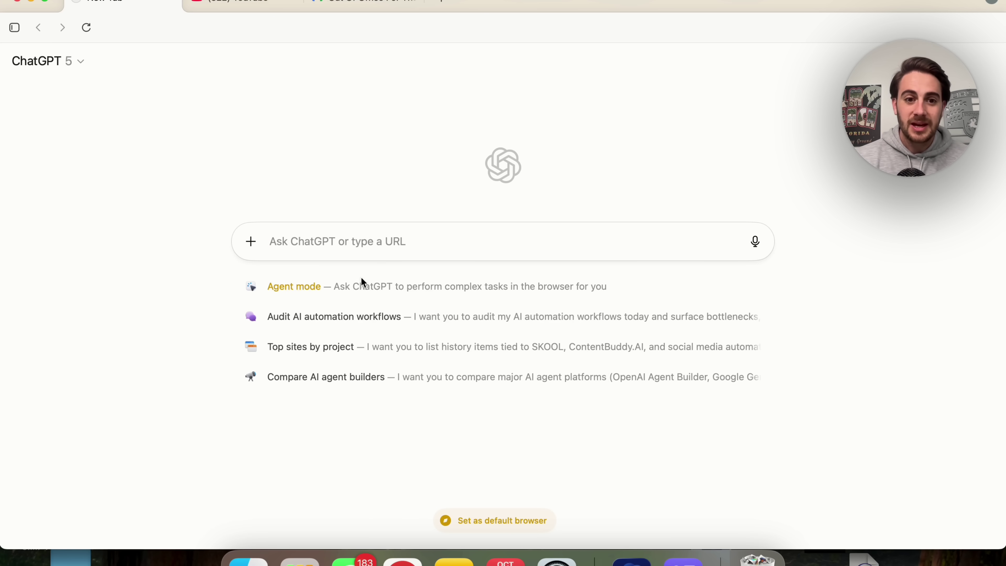
pyautogui.click(359, 285)
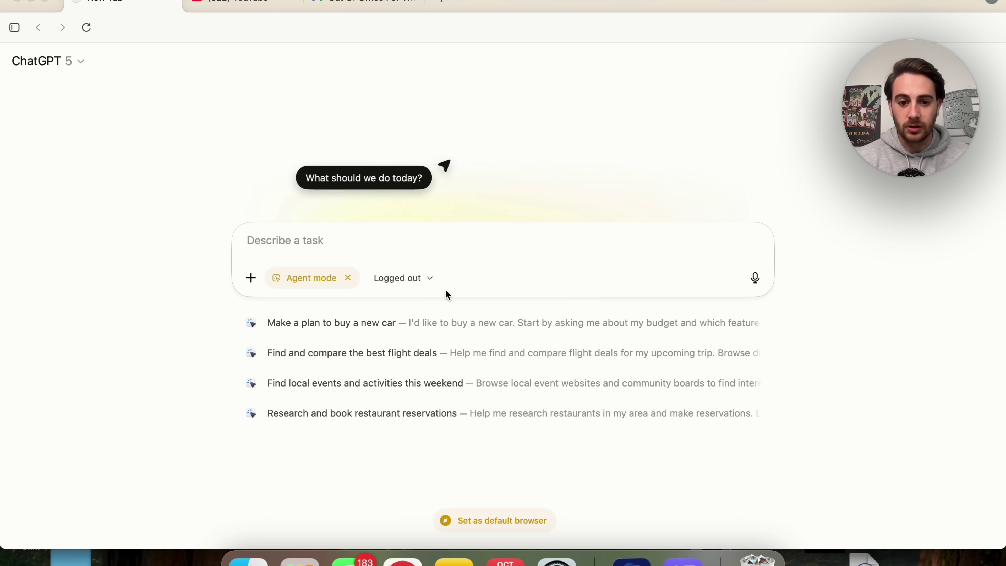
pyautogui.click(422, 277)
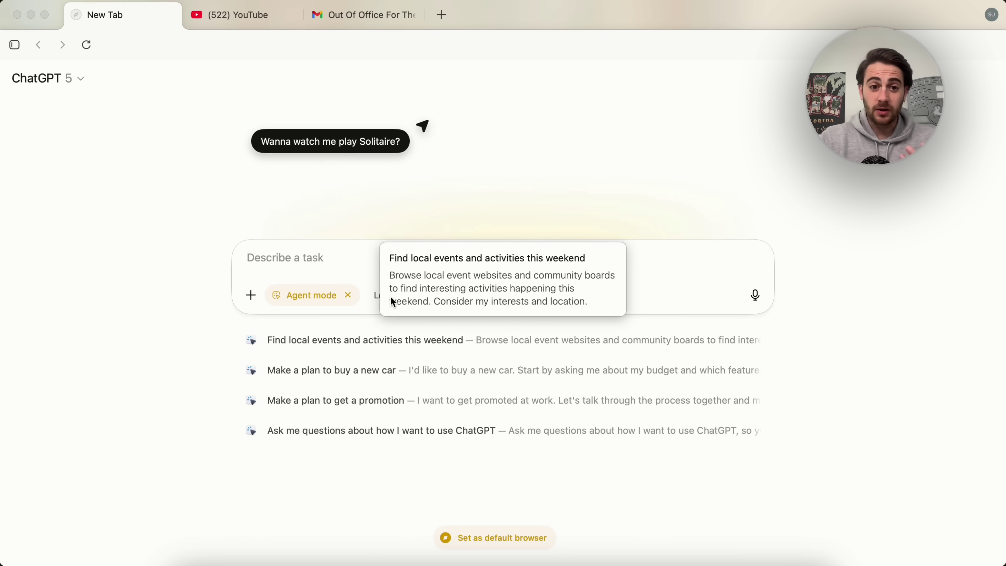
pyautogui.click(295, 257)
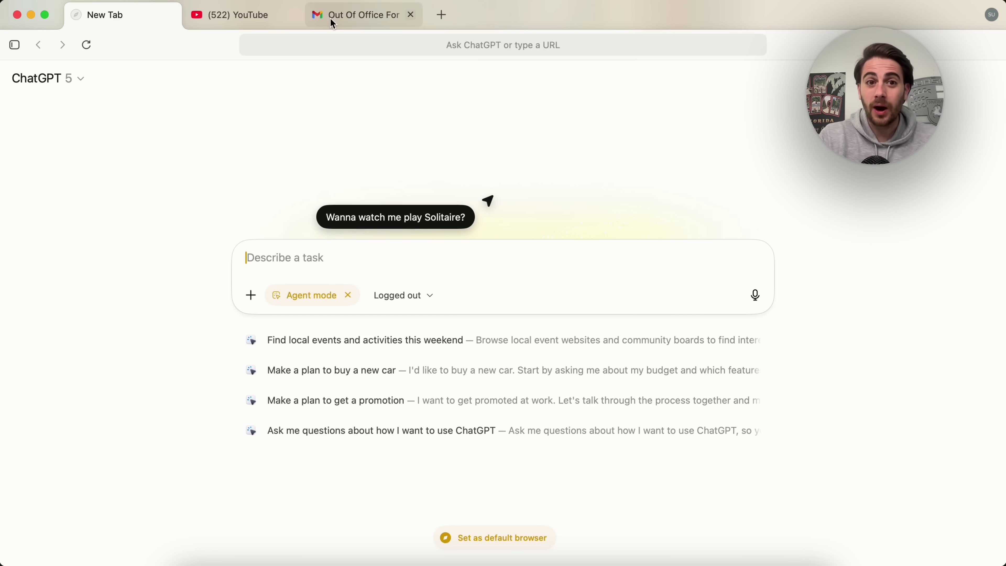
# Step: Switch to the YouTube tab with the ChatGPT sidebar open beside it
pyautogui.click(258, 20)
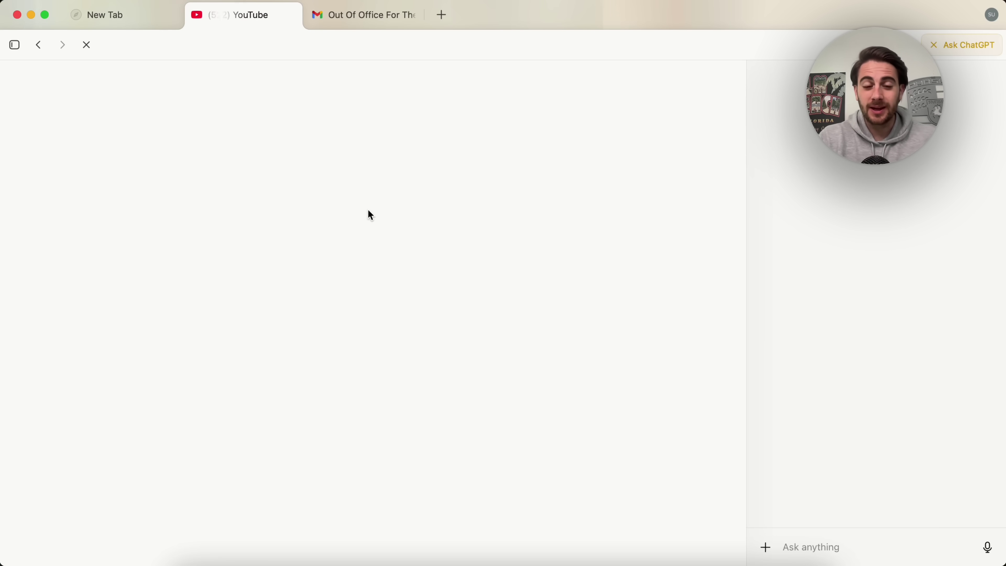